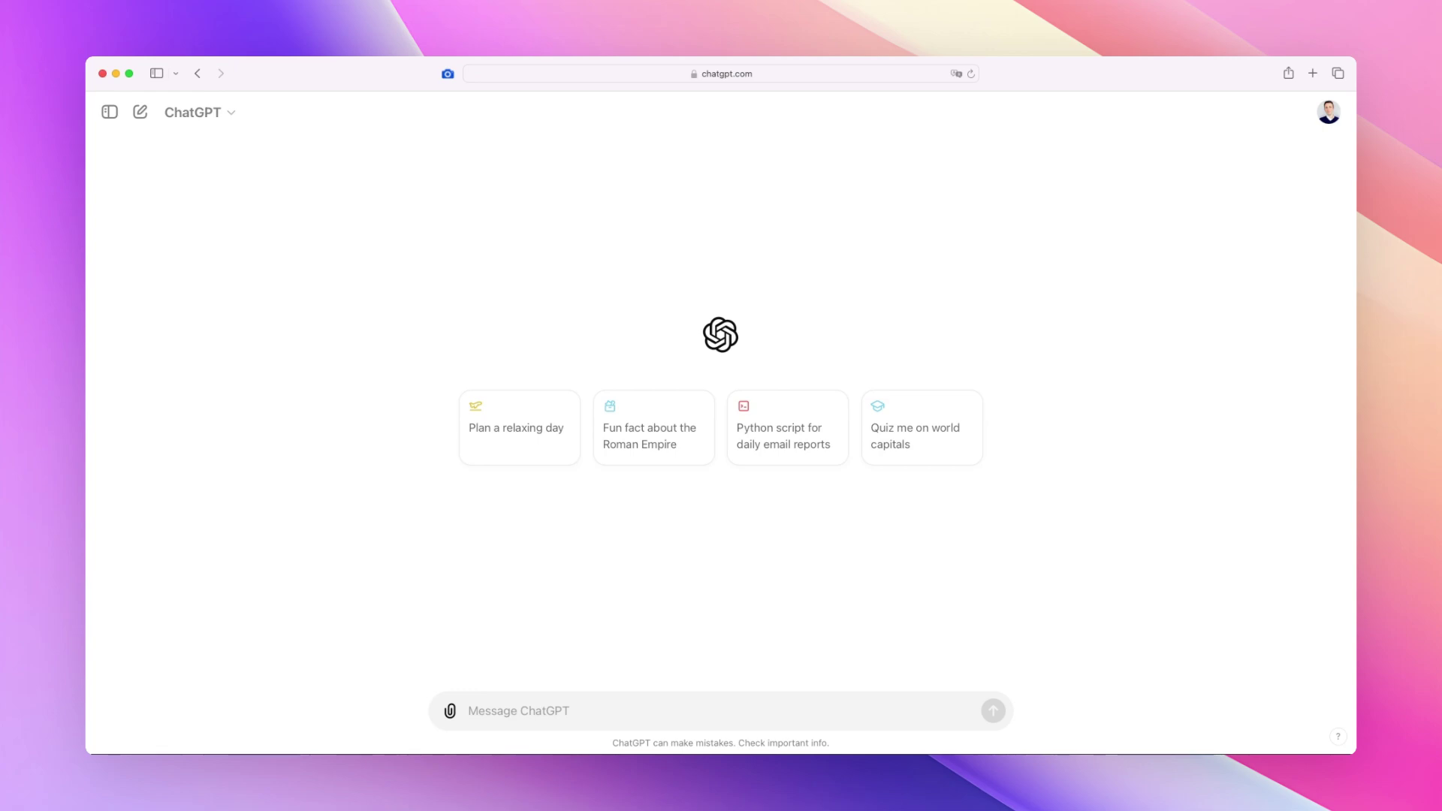
Step: Bring the Notion business plan window forward, maximize it, and skim the plan from top to bottom
key(super+Tab)
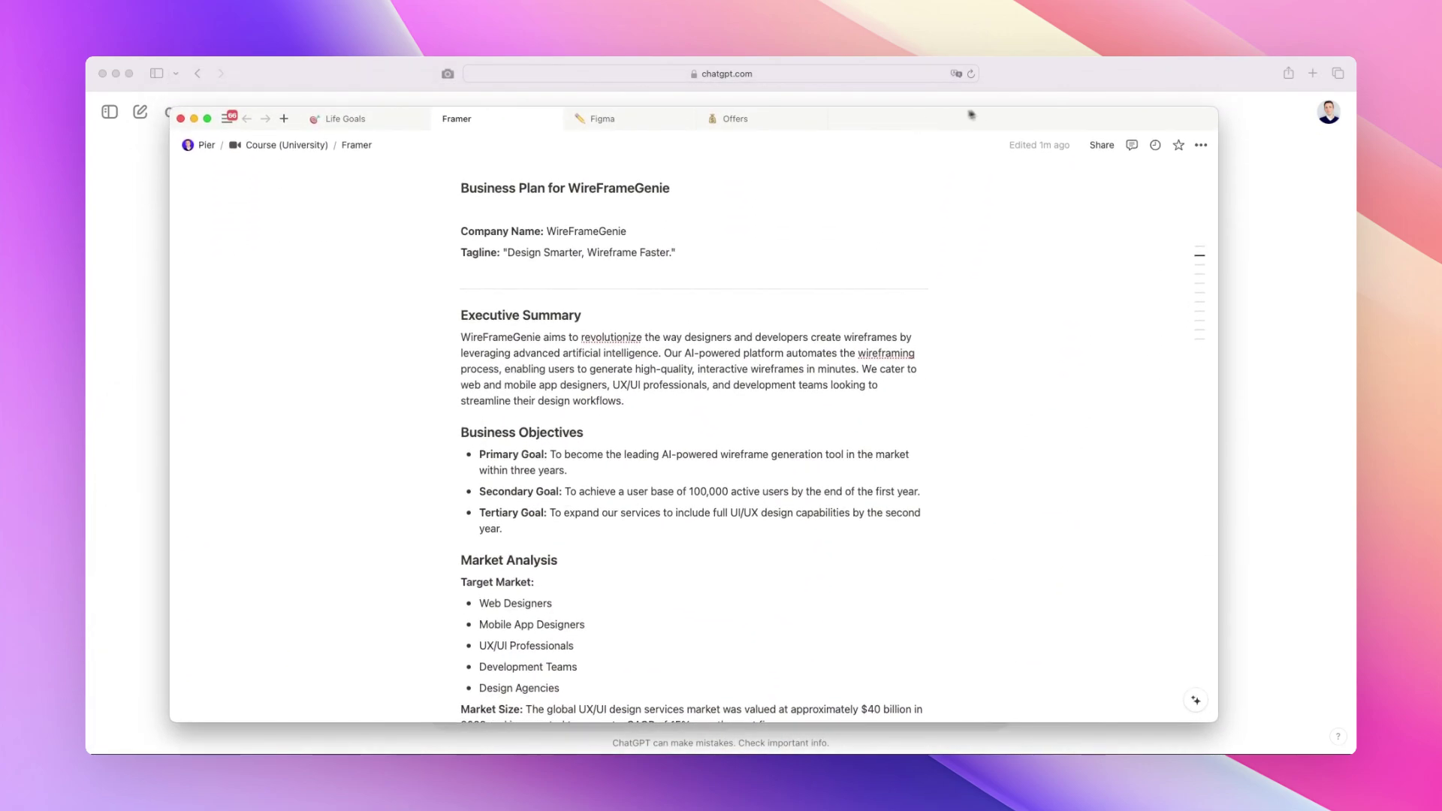
double_click(1211, 110)
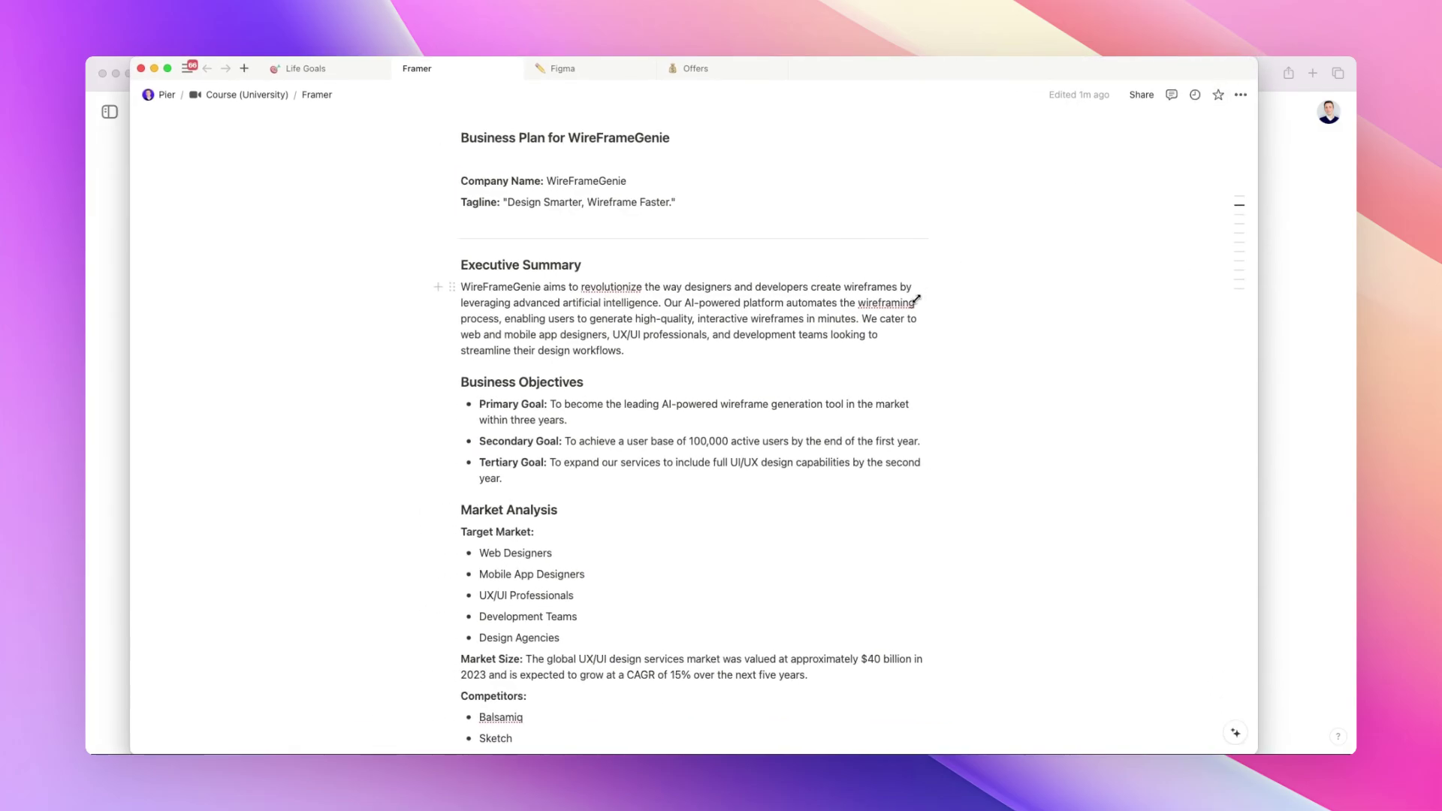
scroll(916, 299, down, 1)
scroll(916, 299, up, 2)
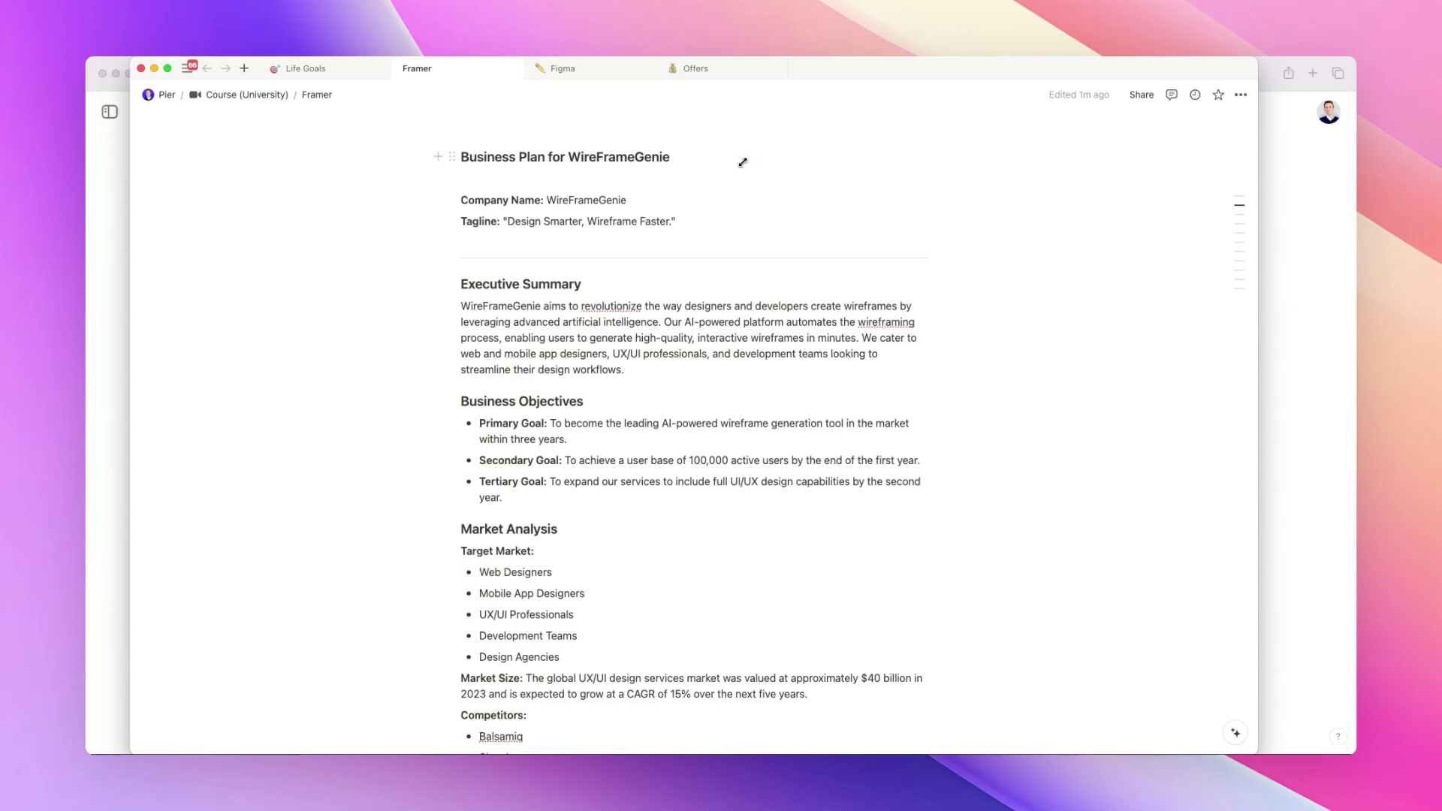
scroll(841, 232, down, 15)
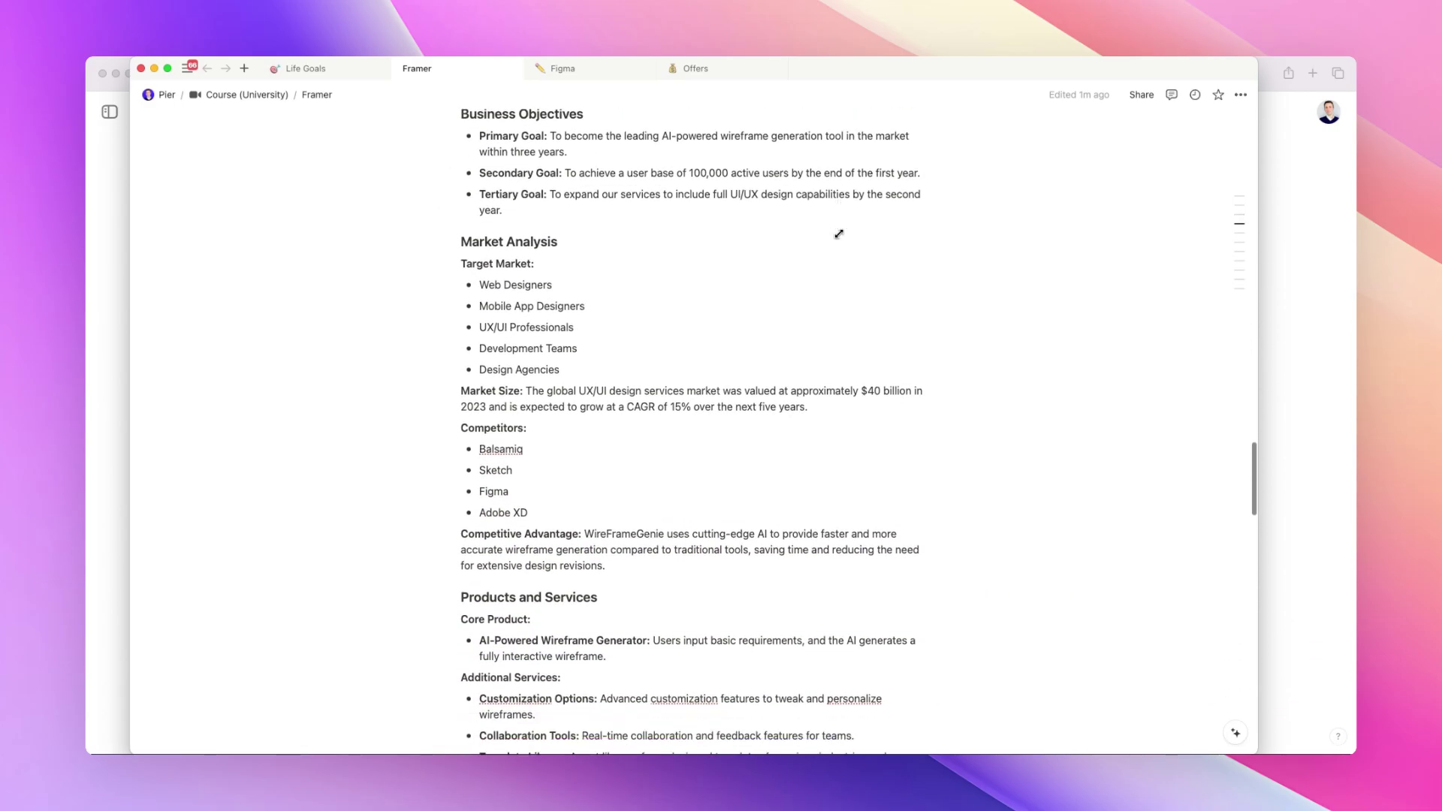
scroll(838, 234, down, 15)
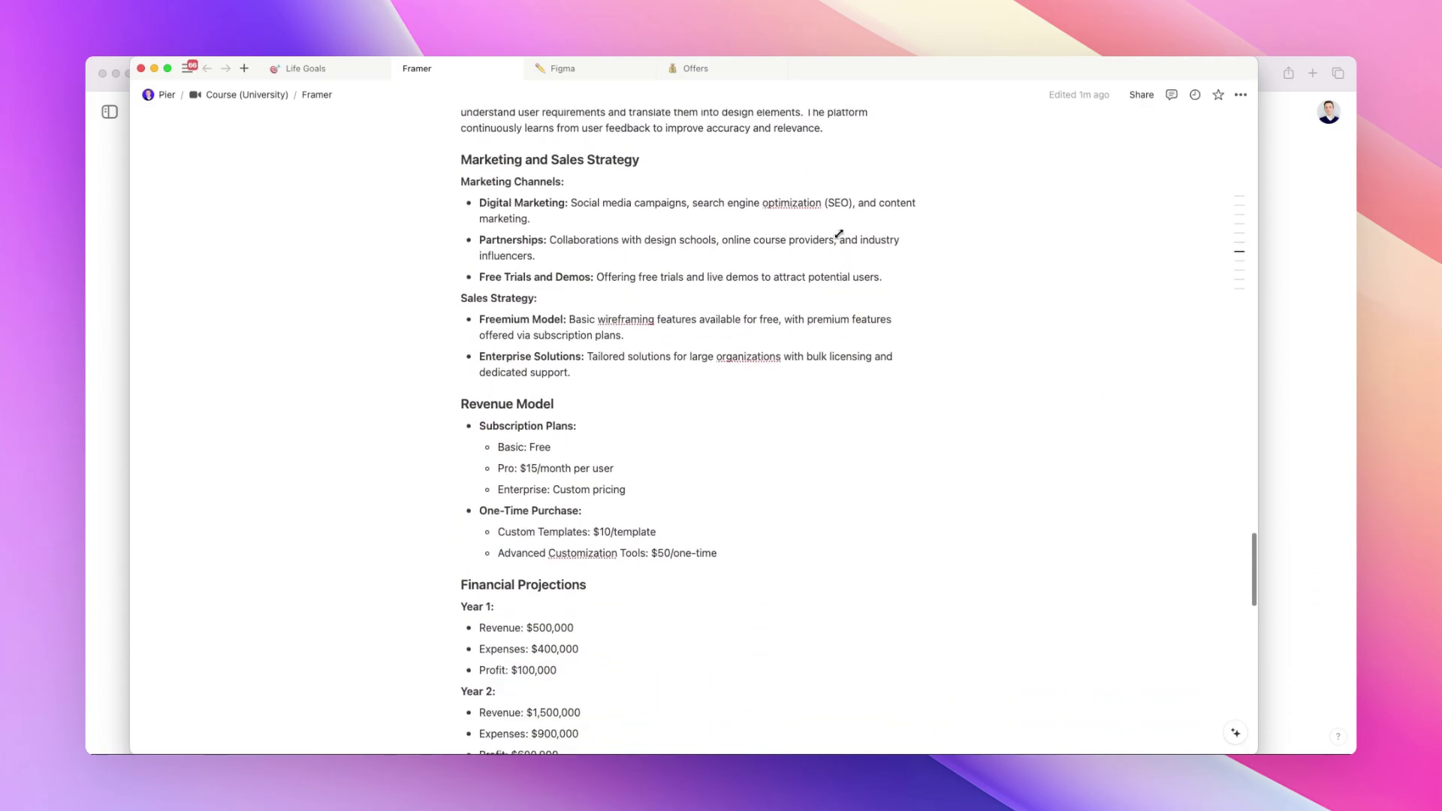
scroll(838, 234, down, 9)
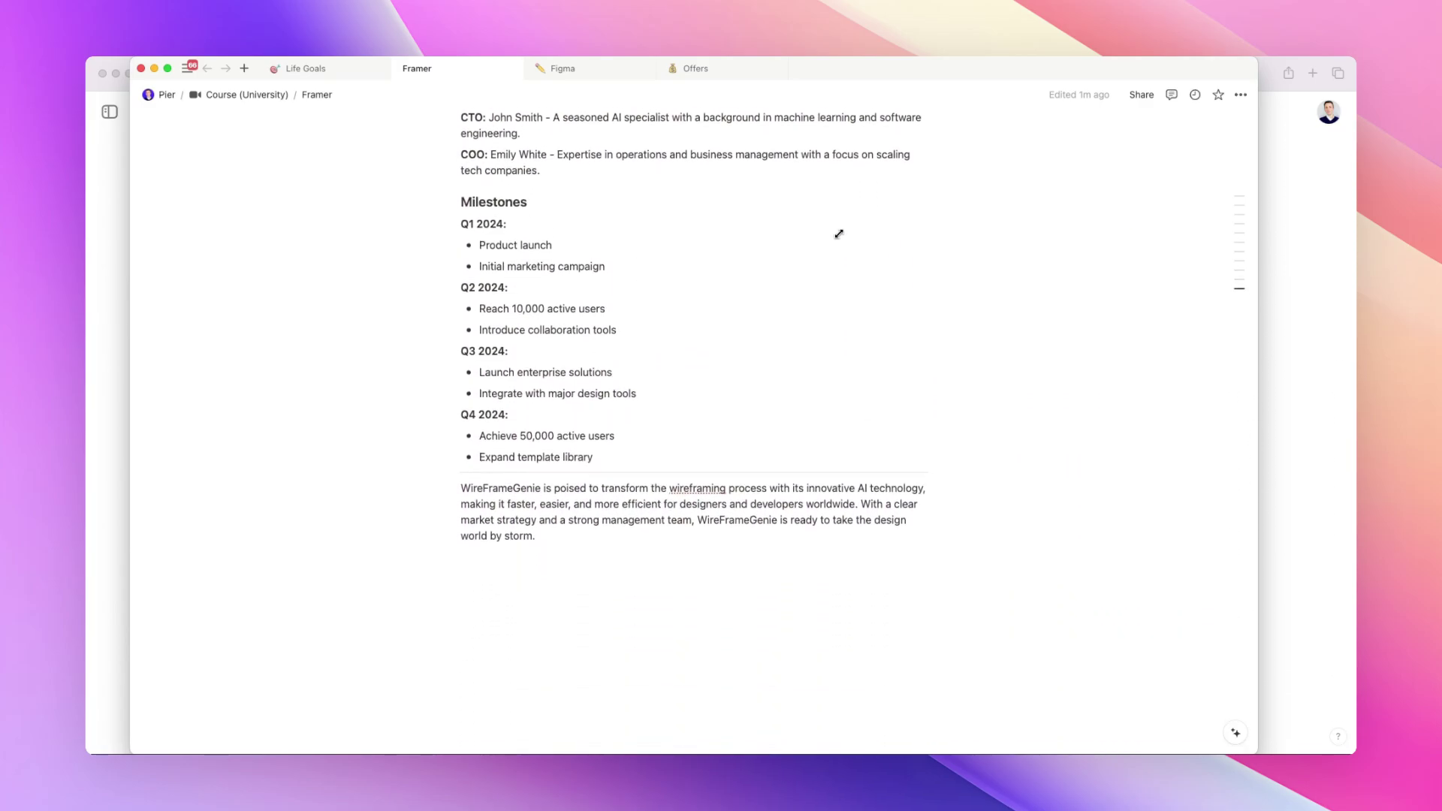
key(super+Up)
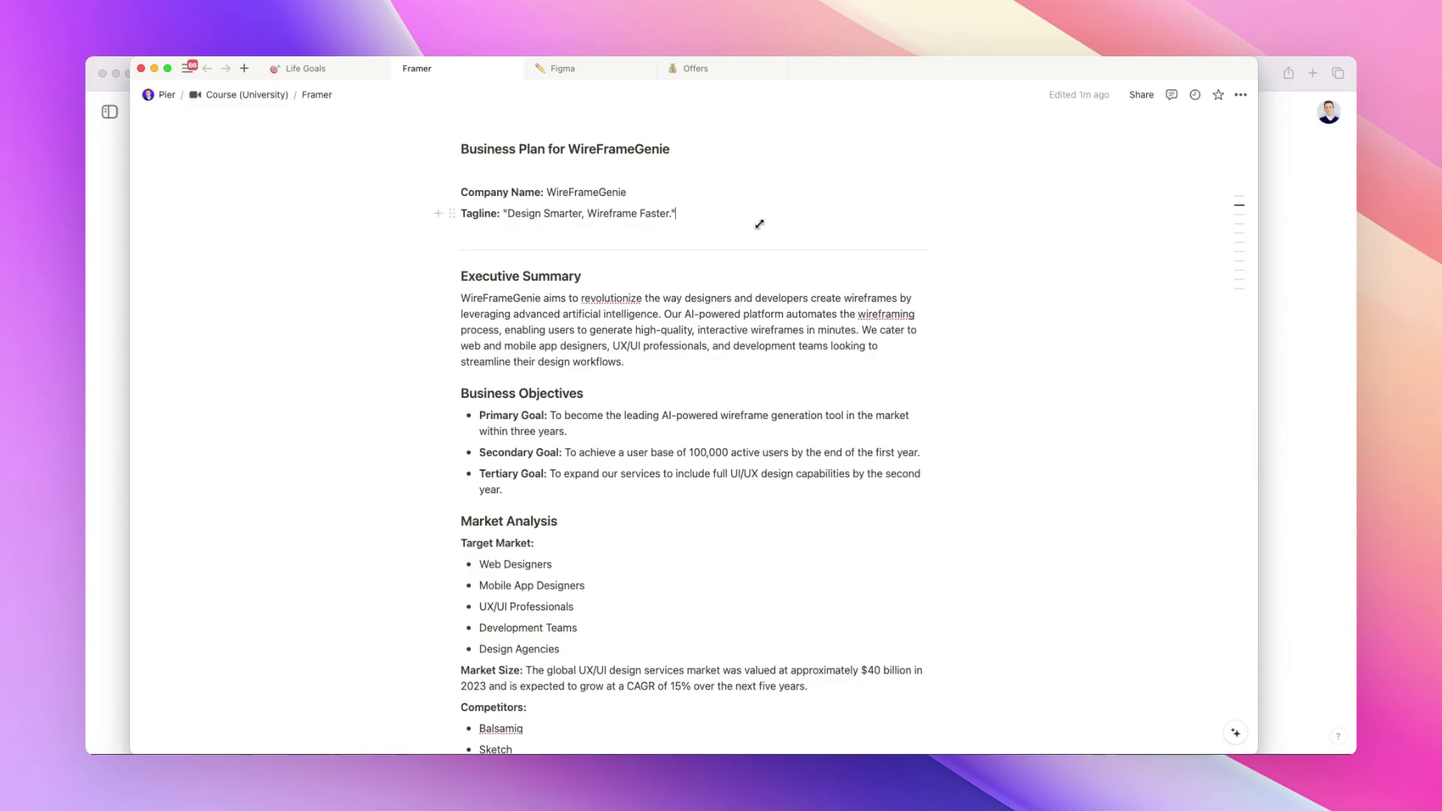
Step: Select the WireFrameGenie business plan text from its title and move Notion aside to reveal ChatGPT
click(759, 224)
drag(451, 148, 709, 538)
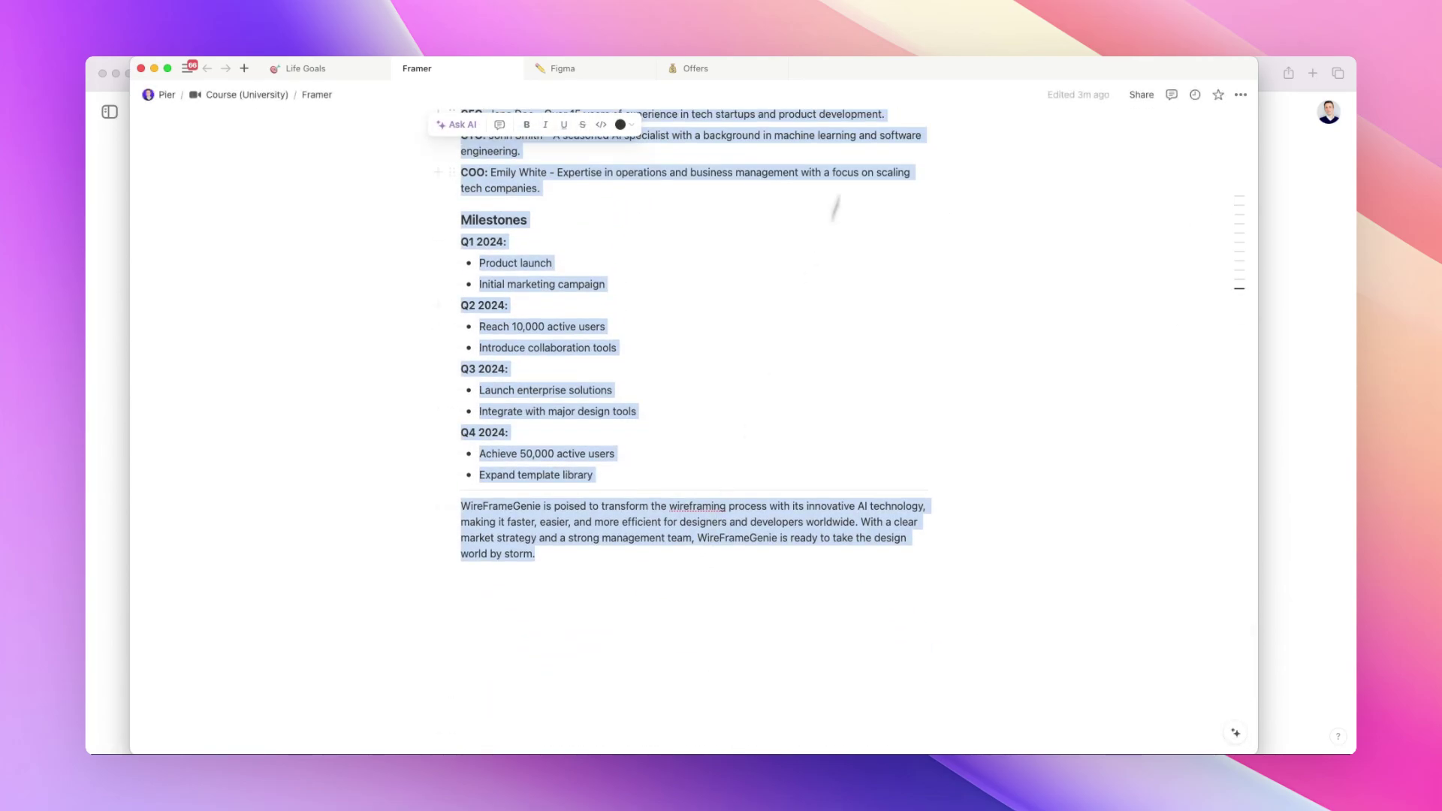
drag(885, 64, 889, 77)
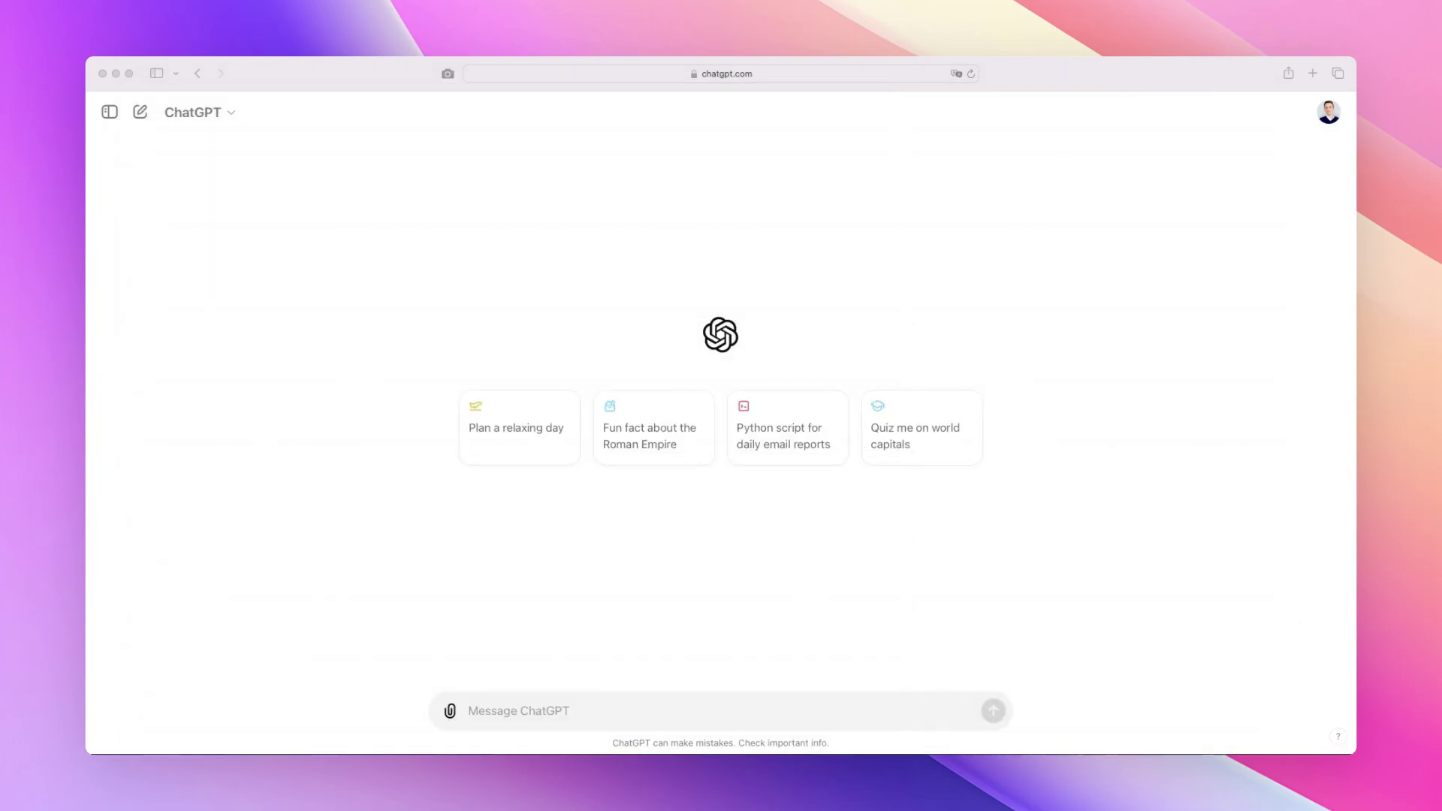
Step: Ask ChatGPT for a landing-page wireframe with sections and content ideas, paste the business plan, and send
click(681, 707)
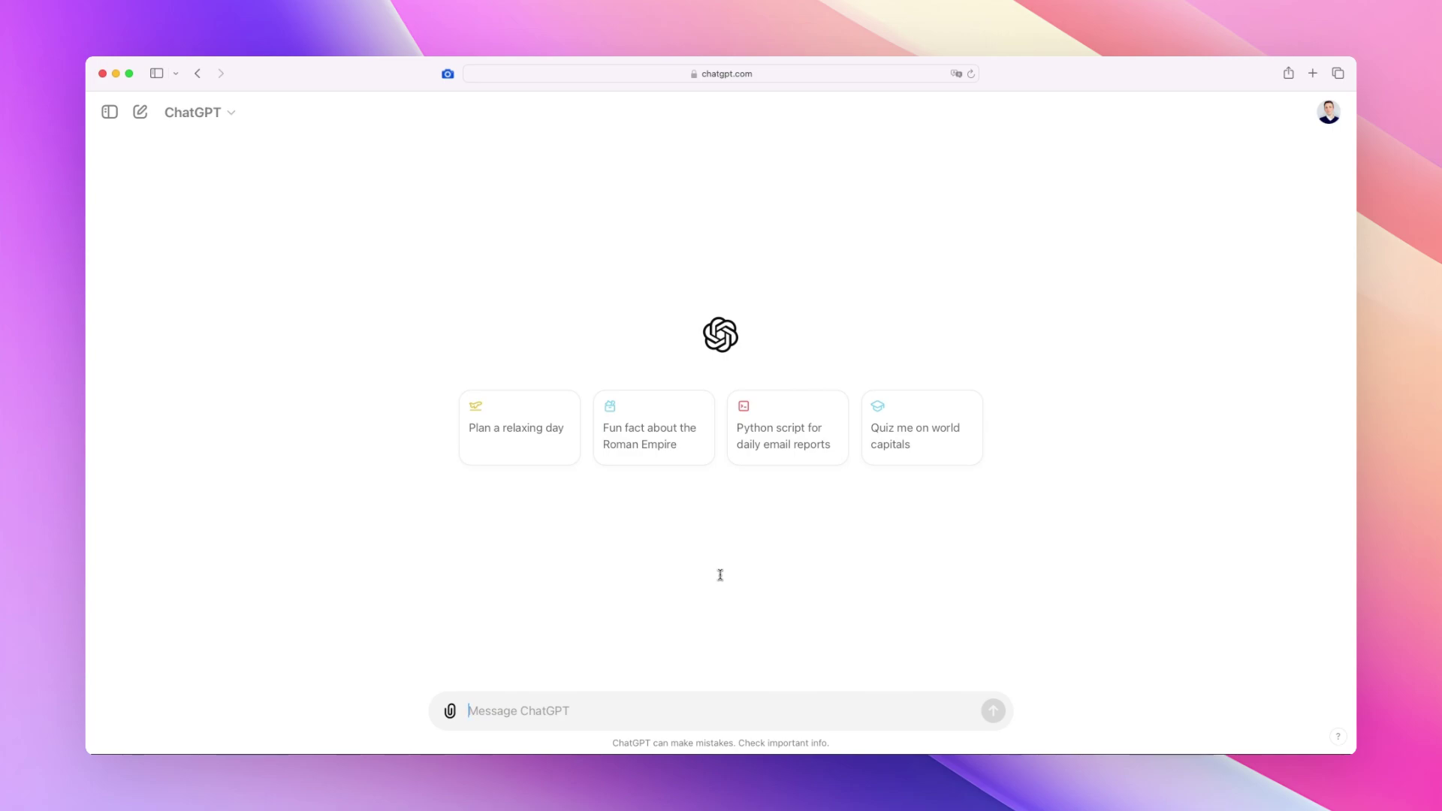
text(Could you c)
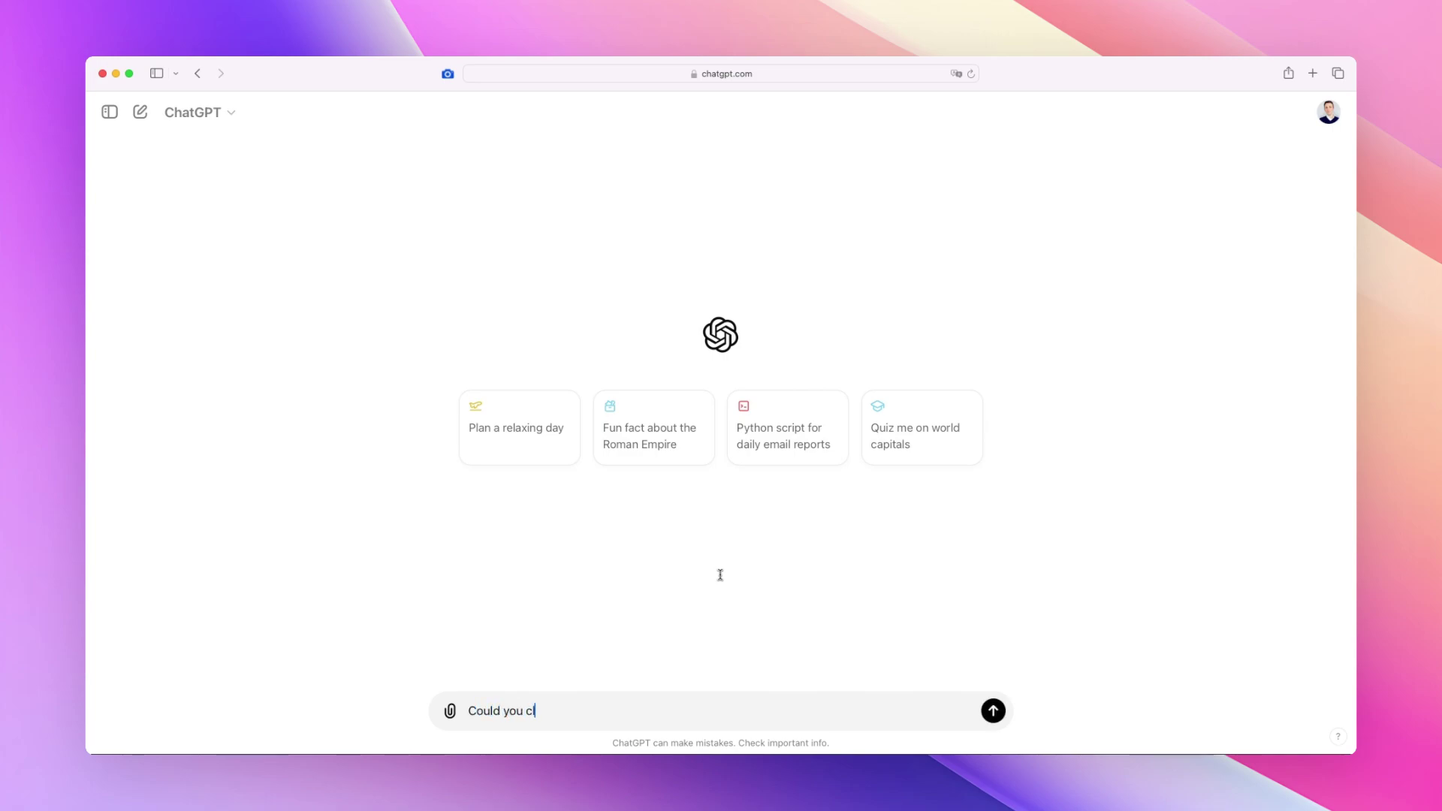
text(reate a wireframe structure for a landing page for )
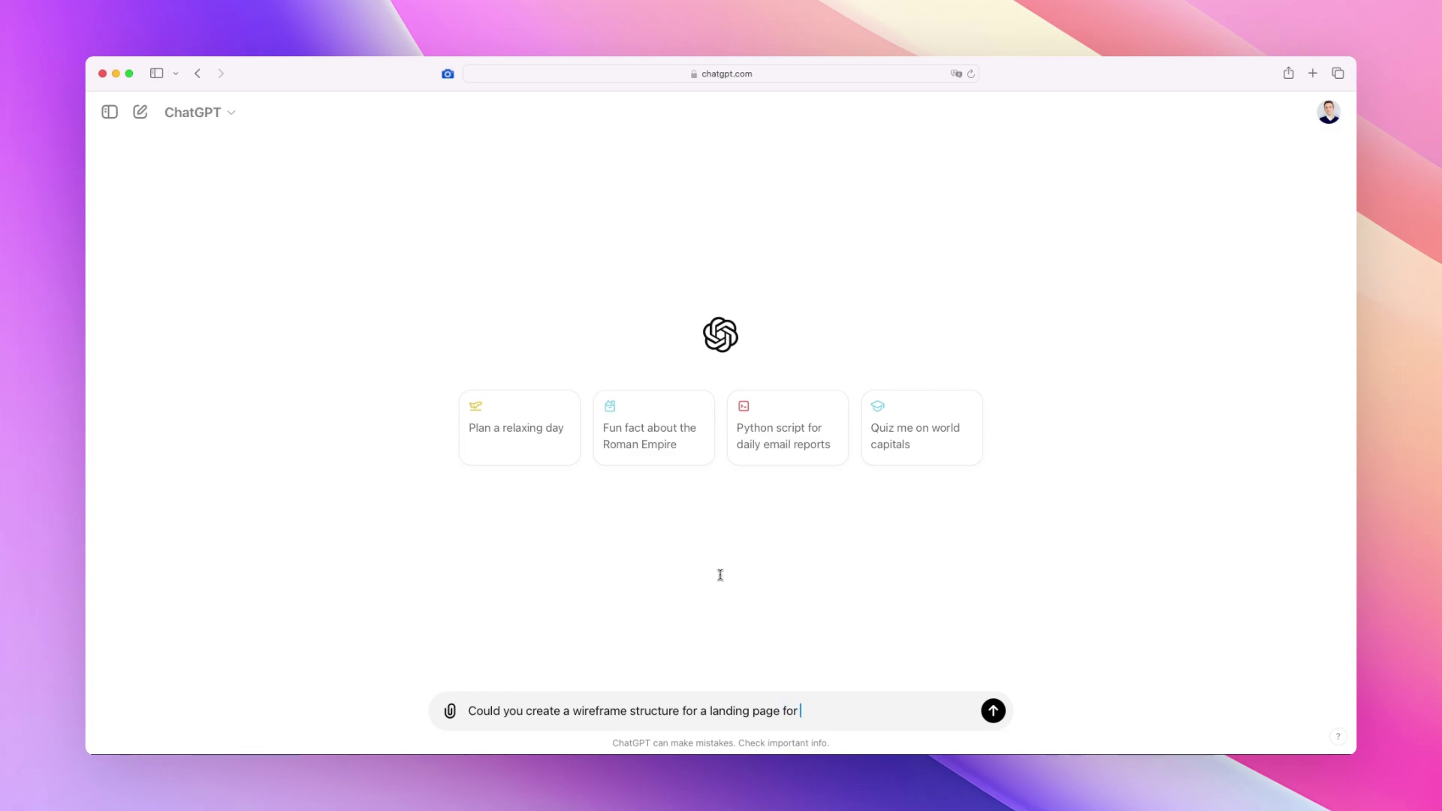
text(this company that I'm working fo)
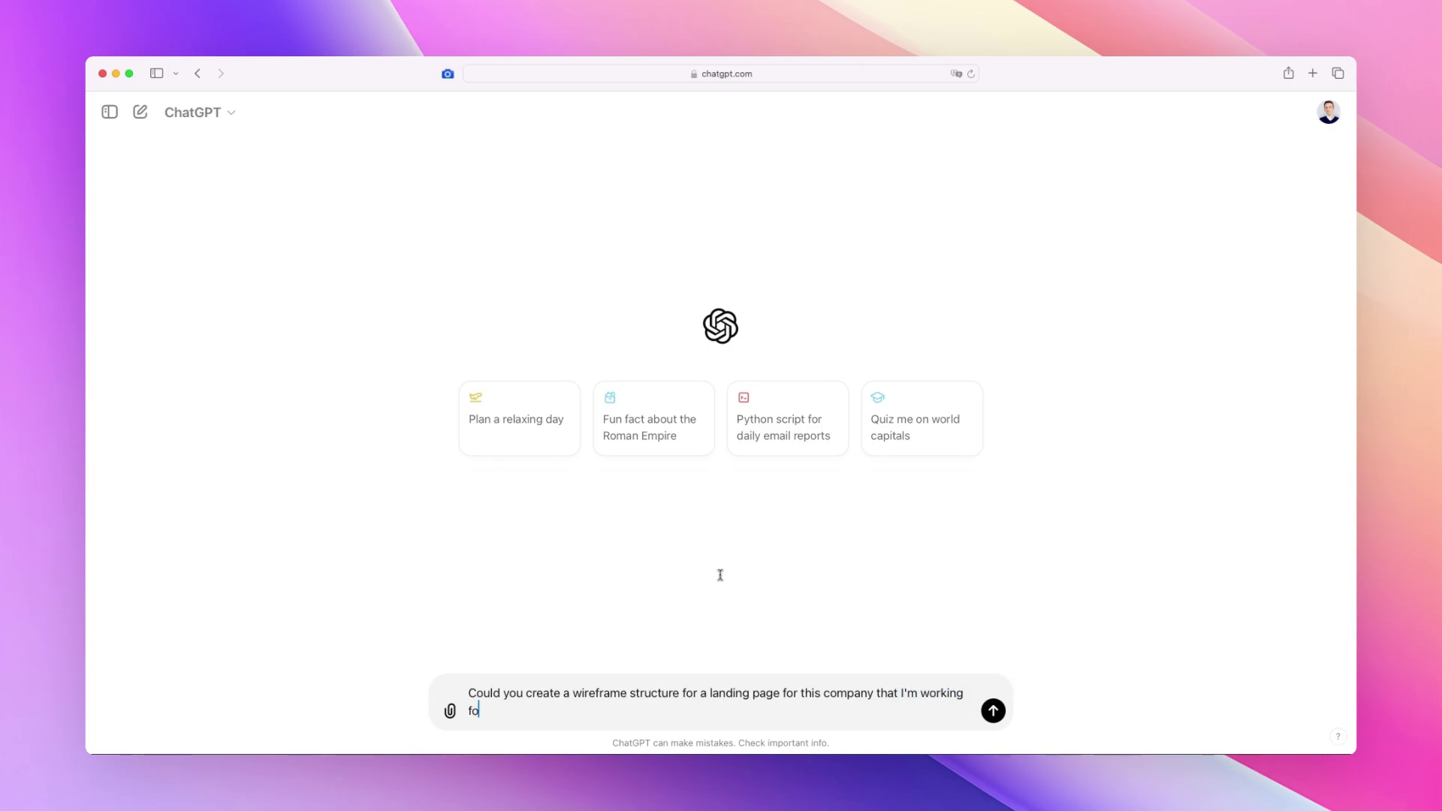
text(r? I need ideas for the dei)
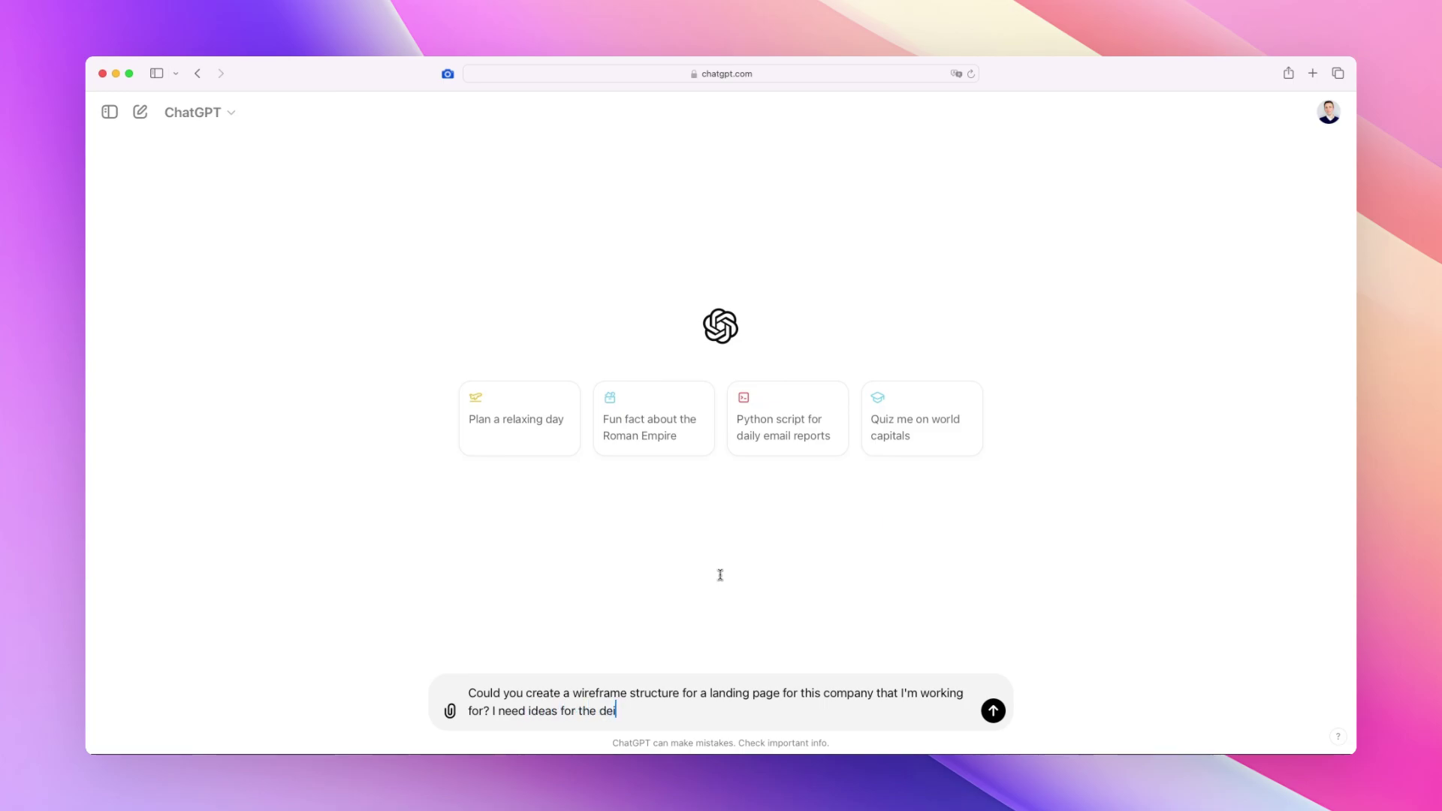
key(BackSpace)
key(BackSpace)
text(ifferent sections as well as c)
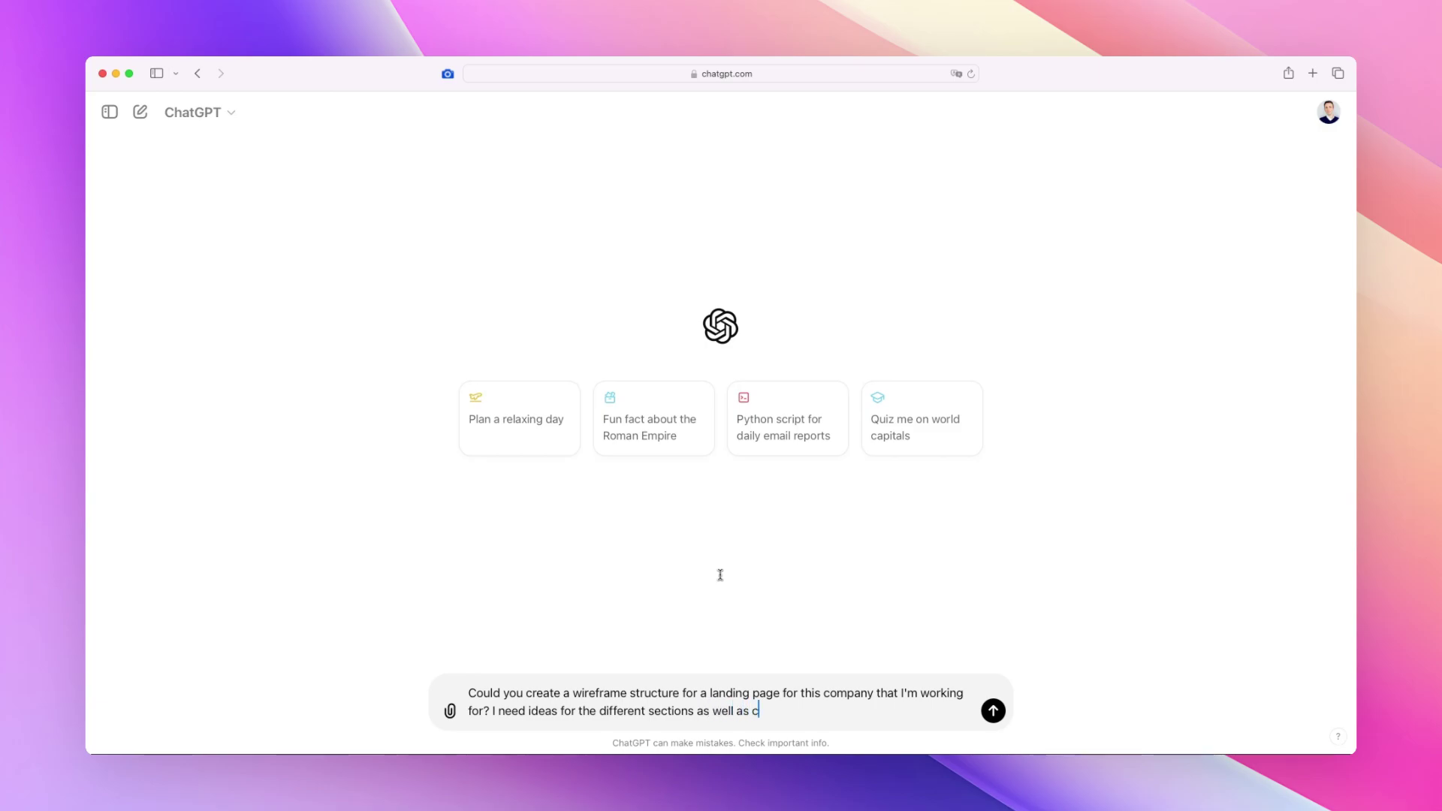
text(ontent that I can add based on )
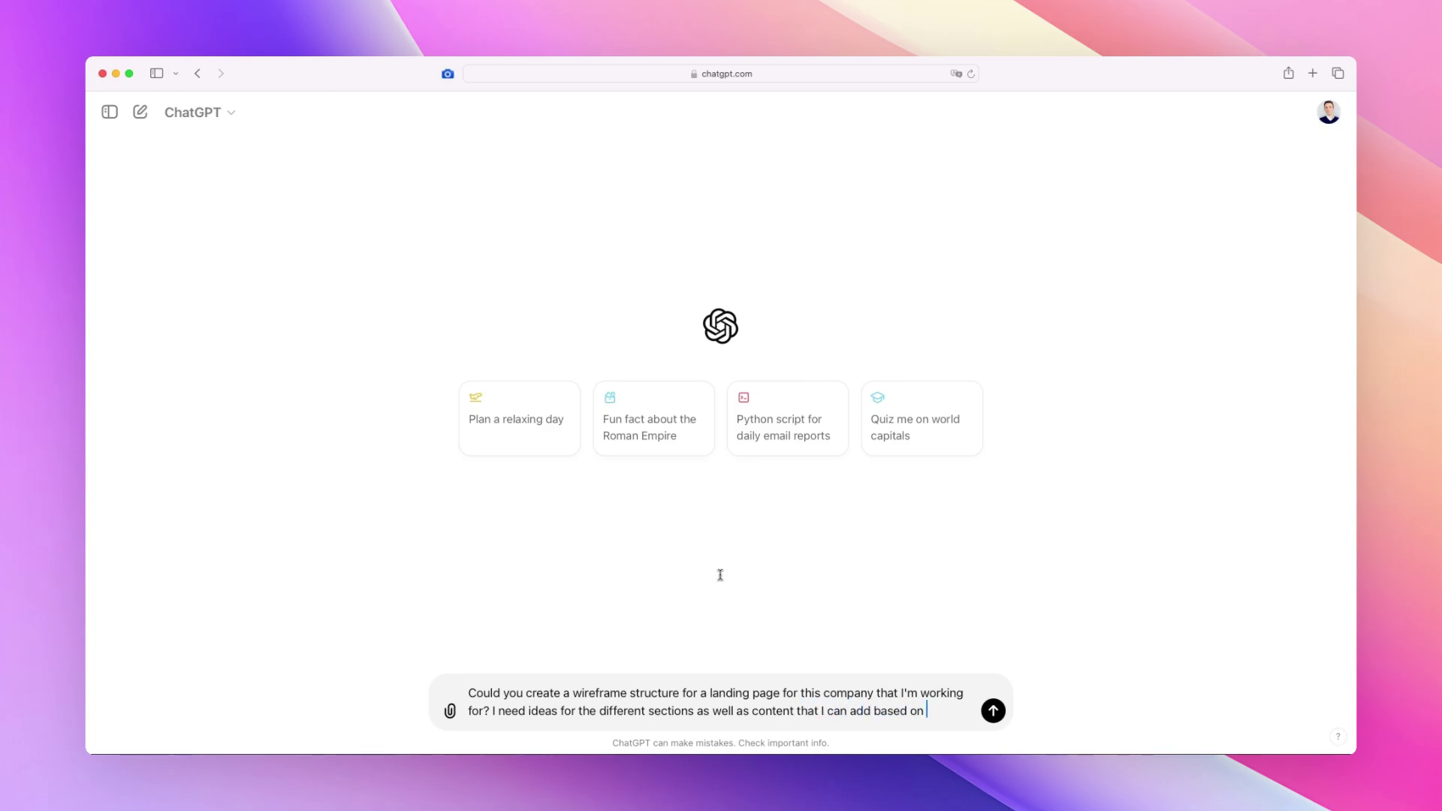
text(this documentation and )
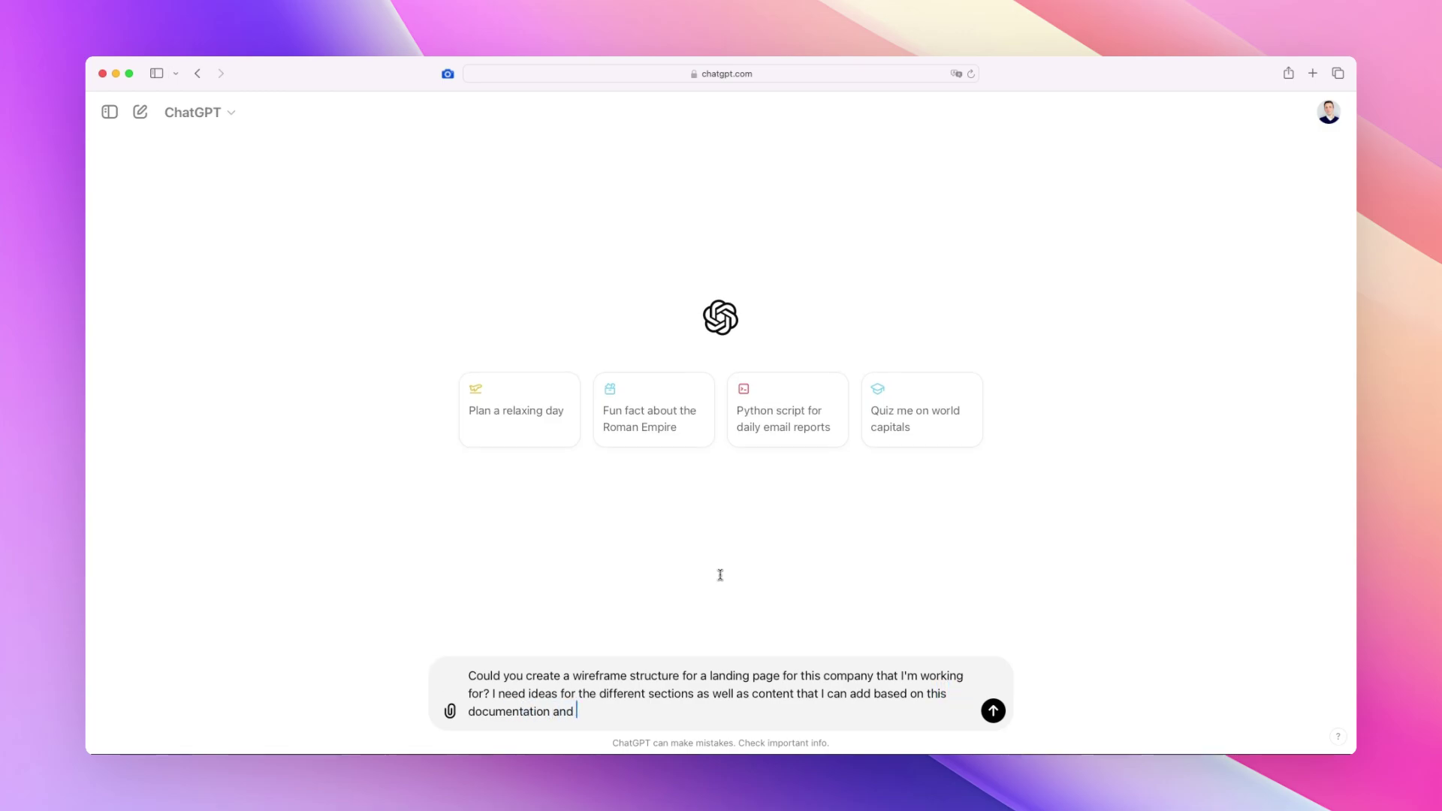
text(company. overview that th)
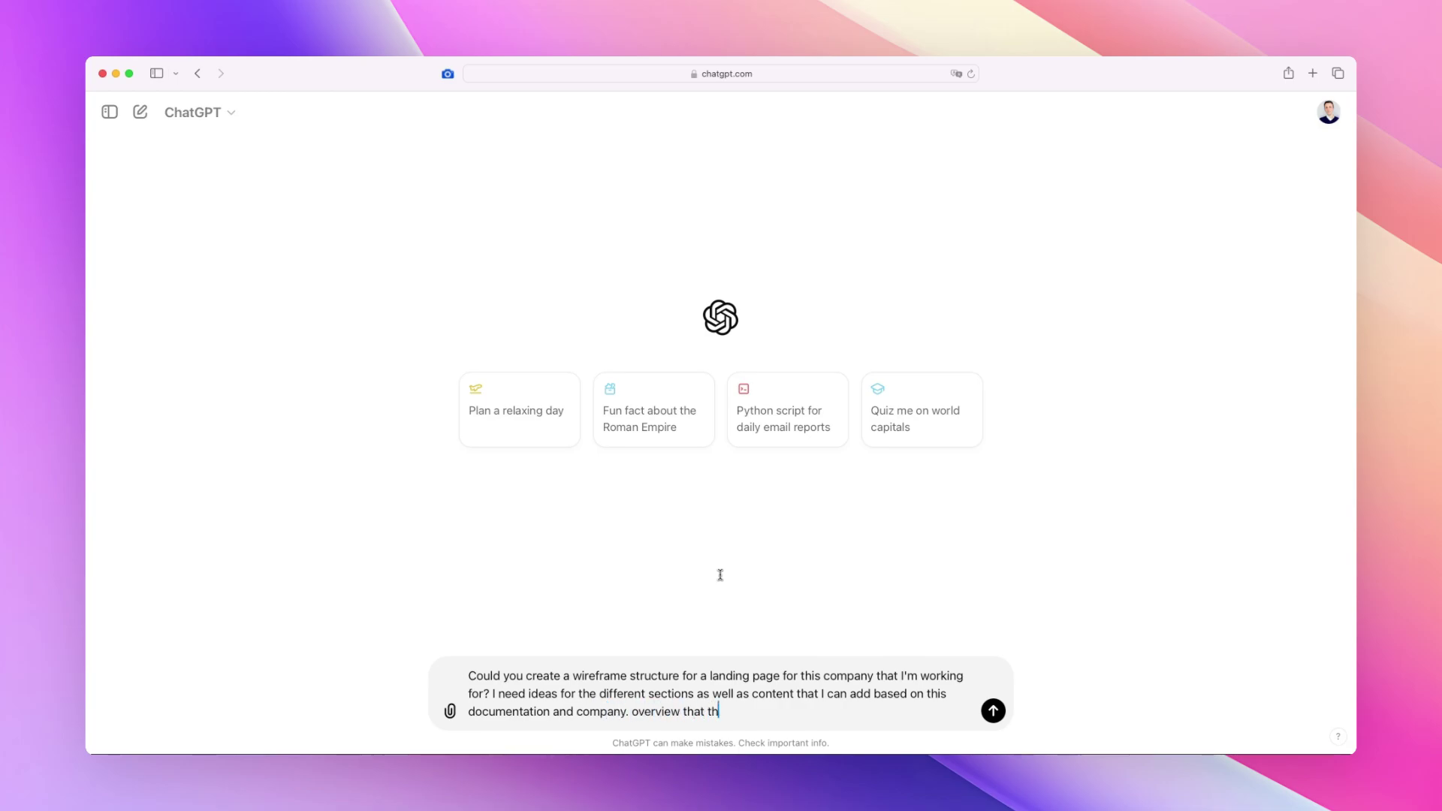
text(e client sent to me:)
key(super+v)
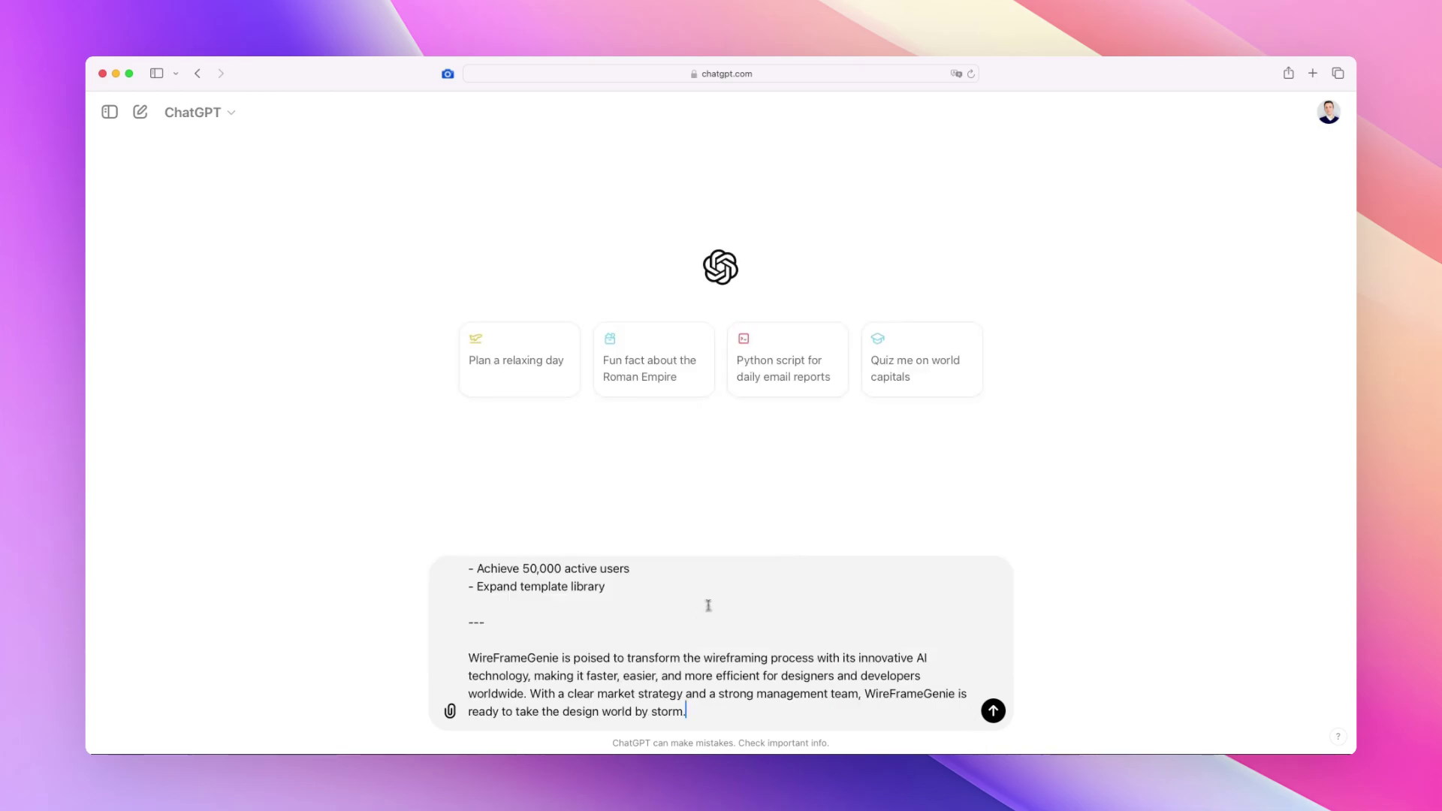
scroll(717, 619, up, 10)
scroll(717, 619, up, 10)
key(Return)
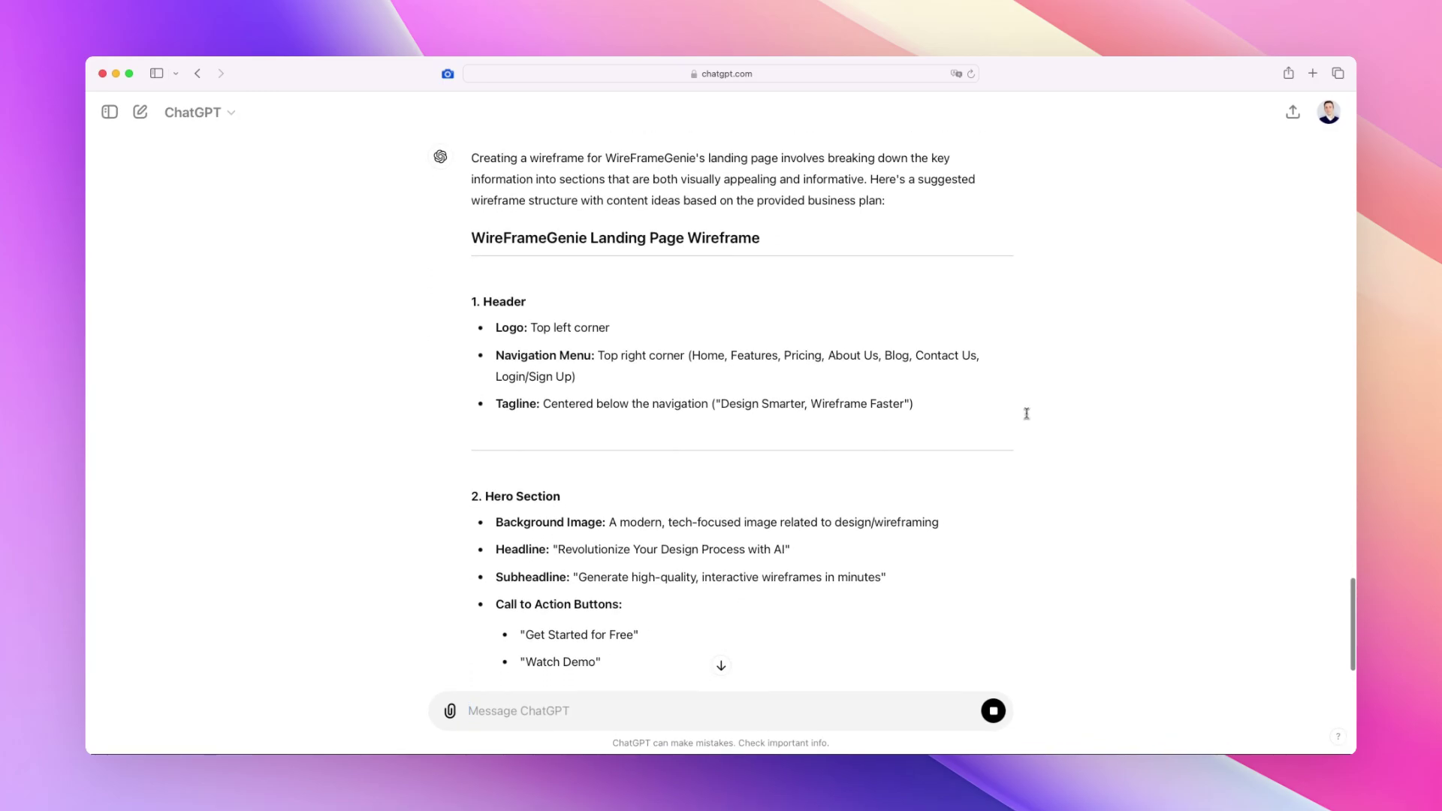
Step: Follow the wireframe reply as it generates, then scroll back to review the Header and Features sections
scroll(818, 296, up, 3)
scroll(818, 294, up, 6)
scroll(1054, 362, down, 8)
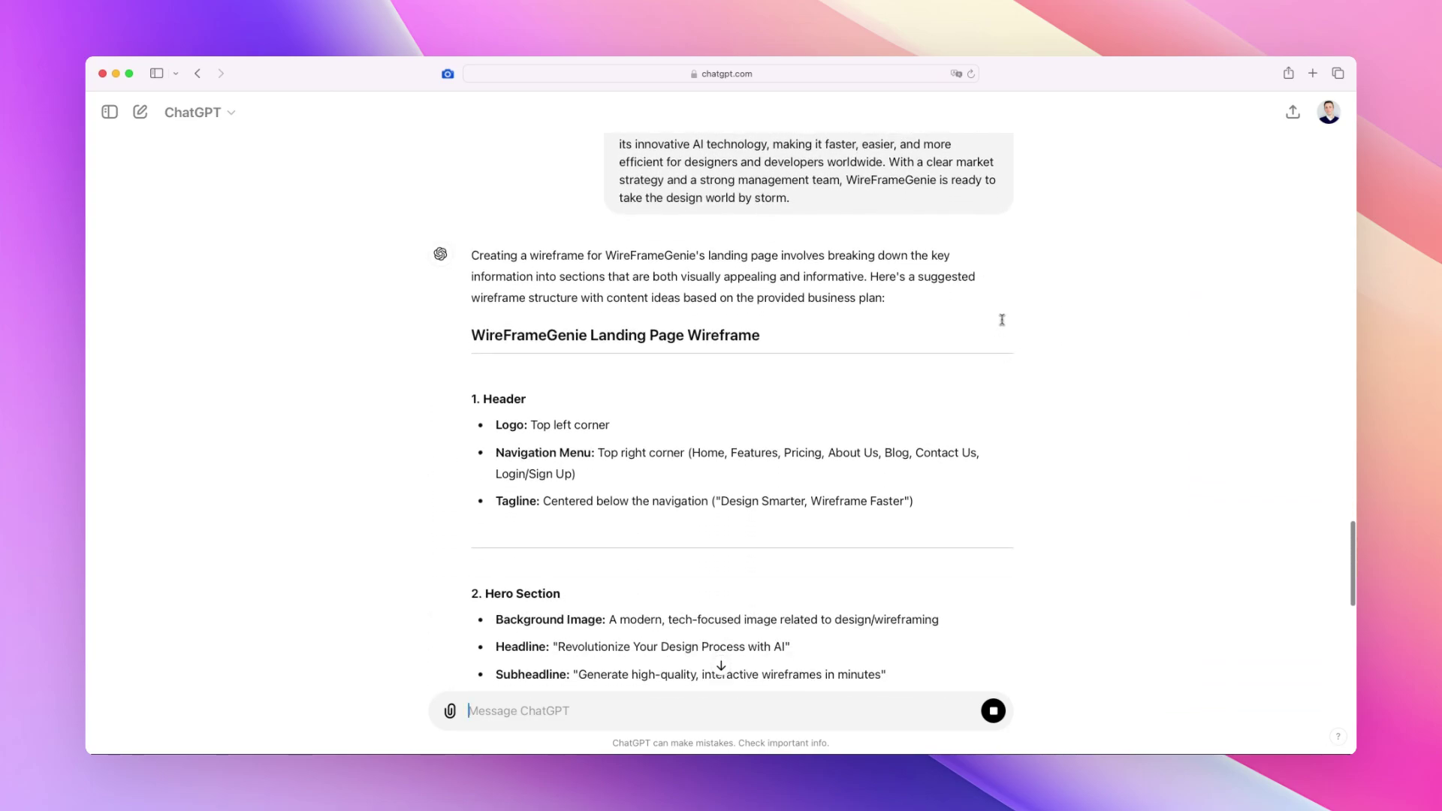
scroll(1013, 348, down, 1)
scroll(1011, 349, down, 4)
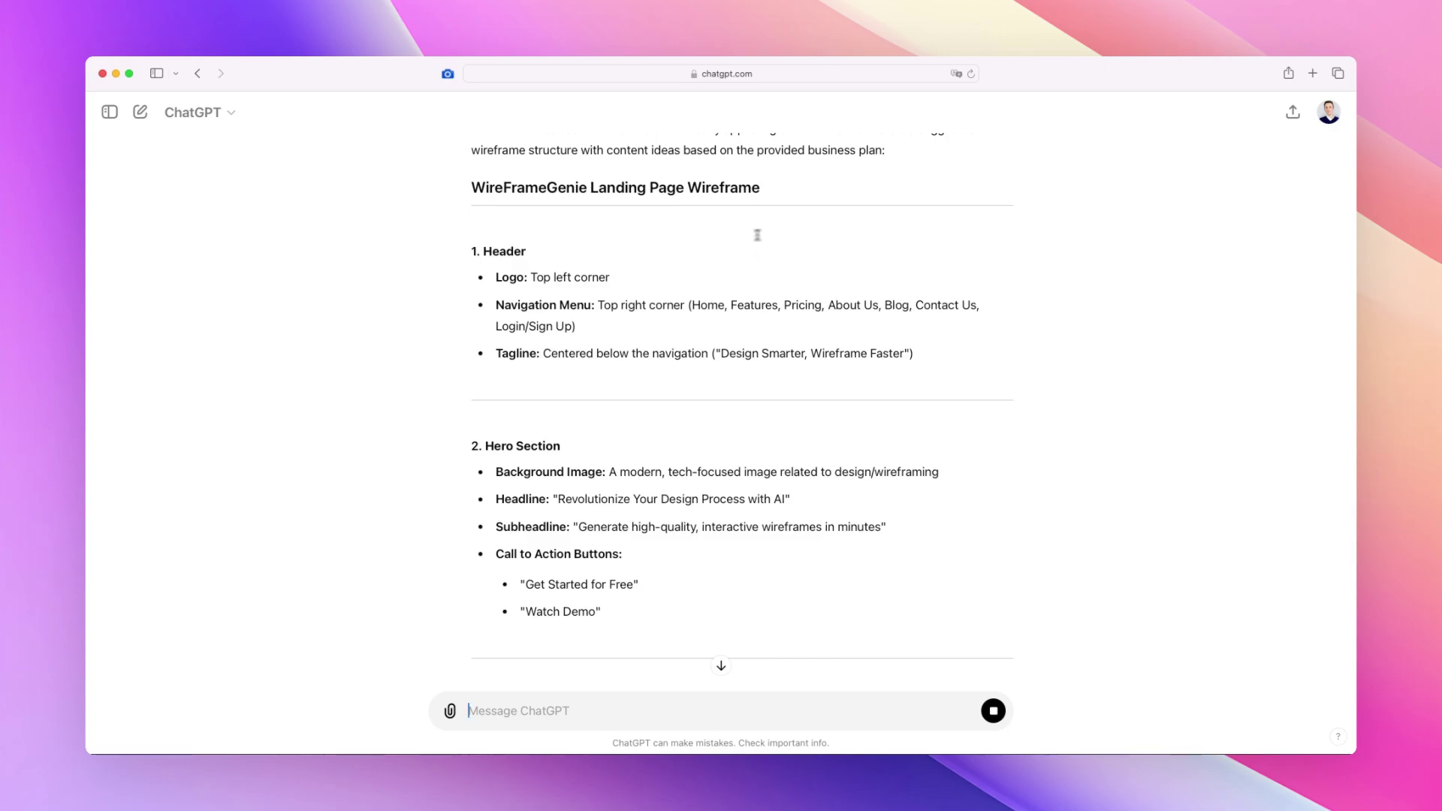
scroll(760, 248, down, 1)
scroll(1000, 282, down, 1)
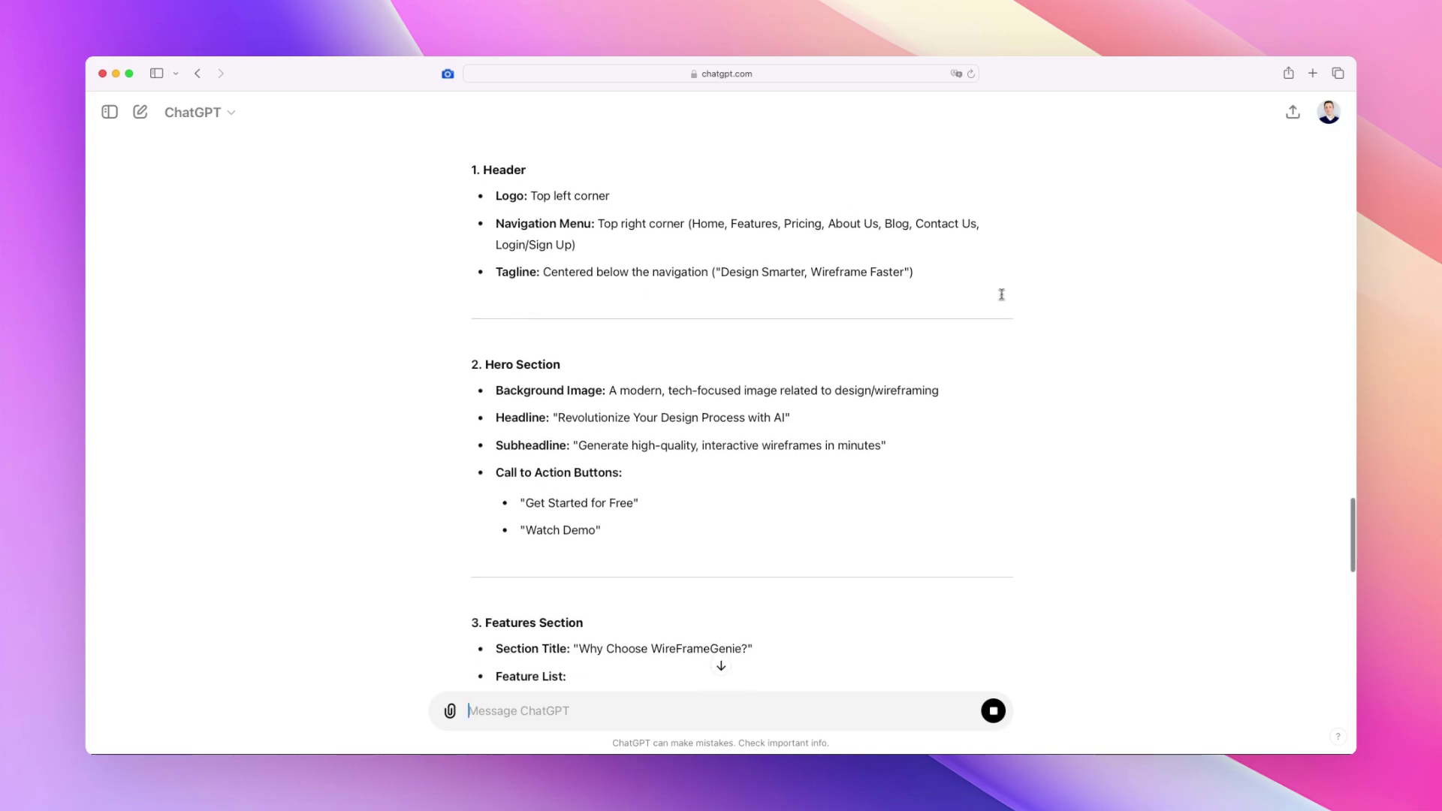
scroll(1010, 293, down, 2)
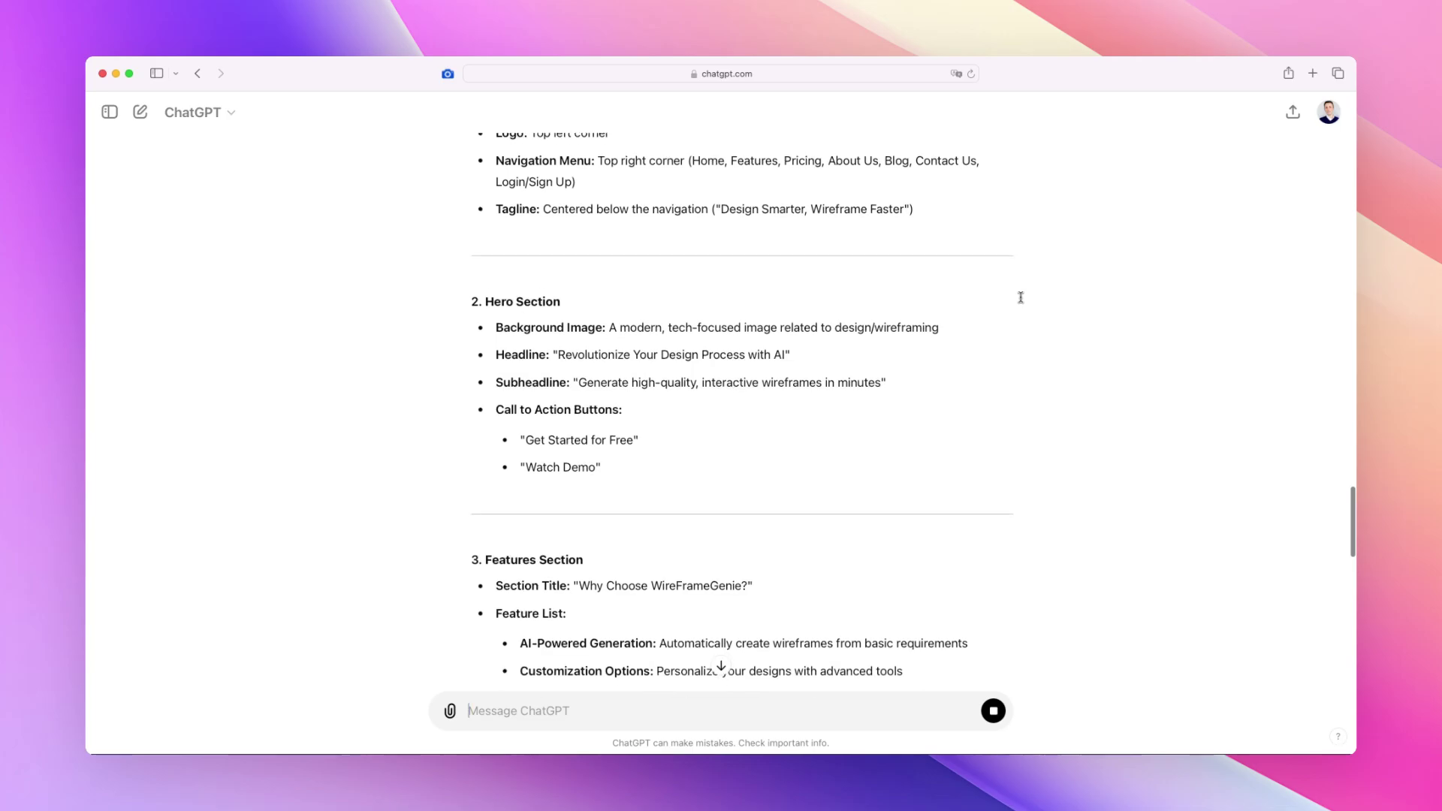
scroll(1018, 297, down, 1)
scroll(875, 368, down, 1)
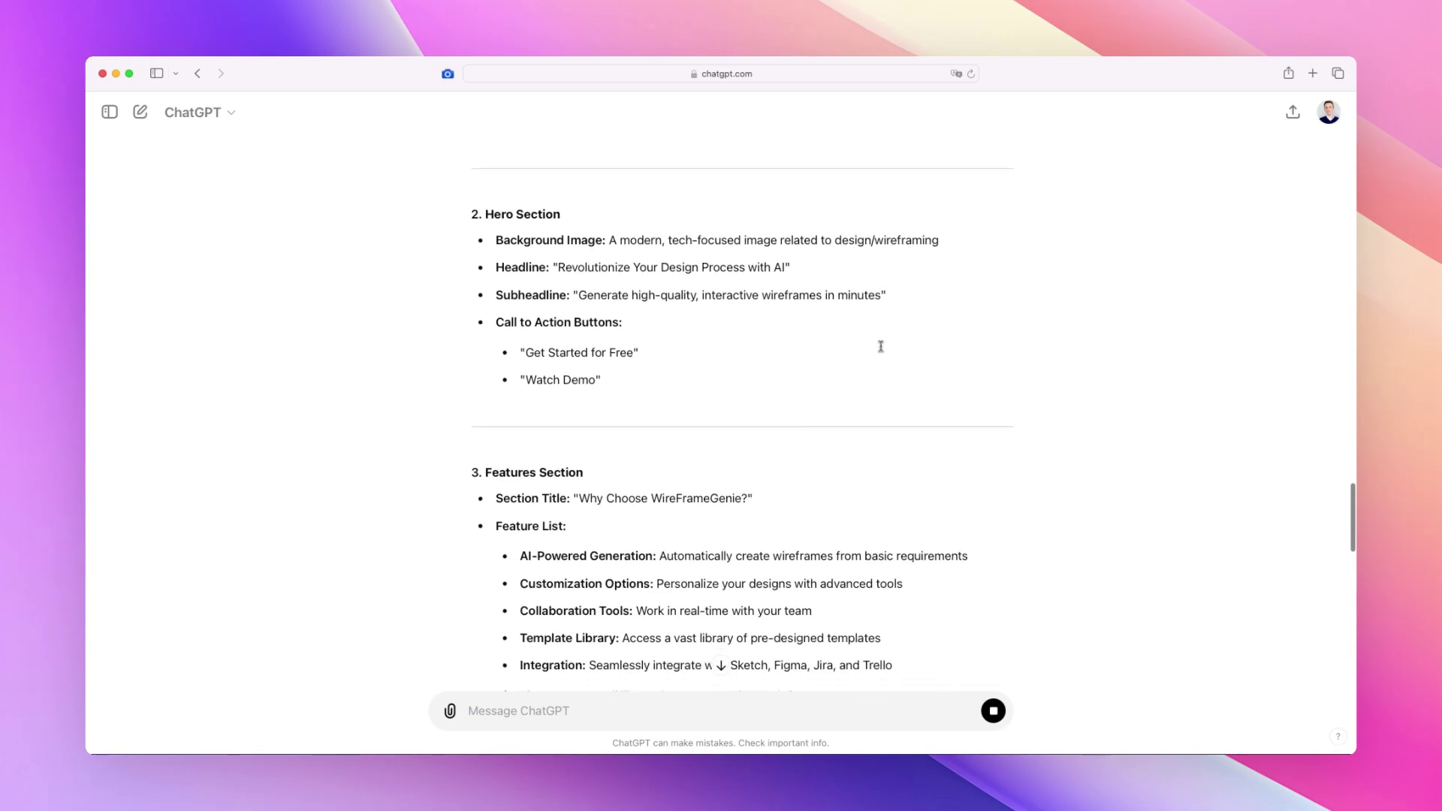
scroll(881, 346, down, 1)
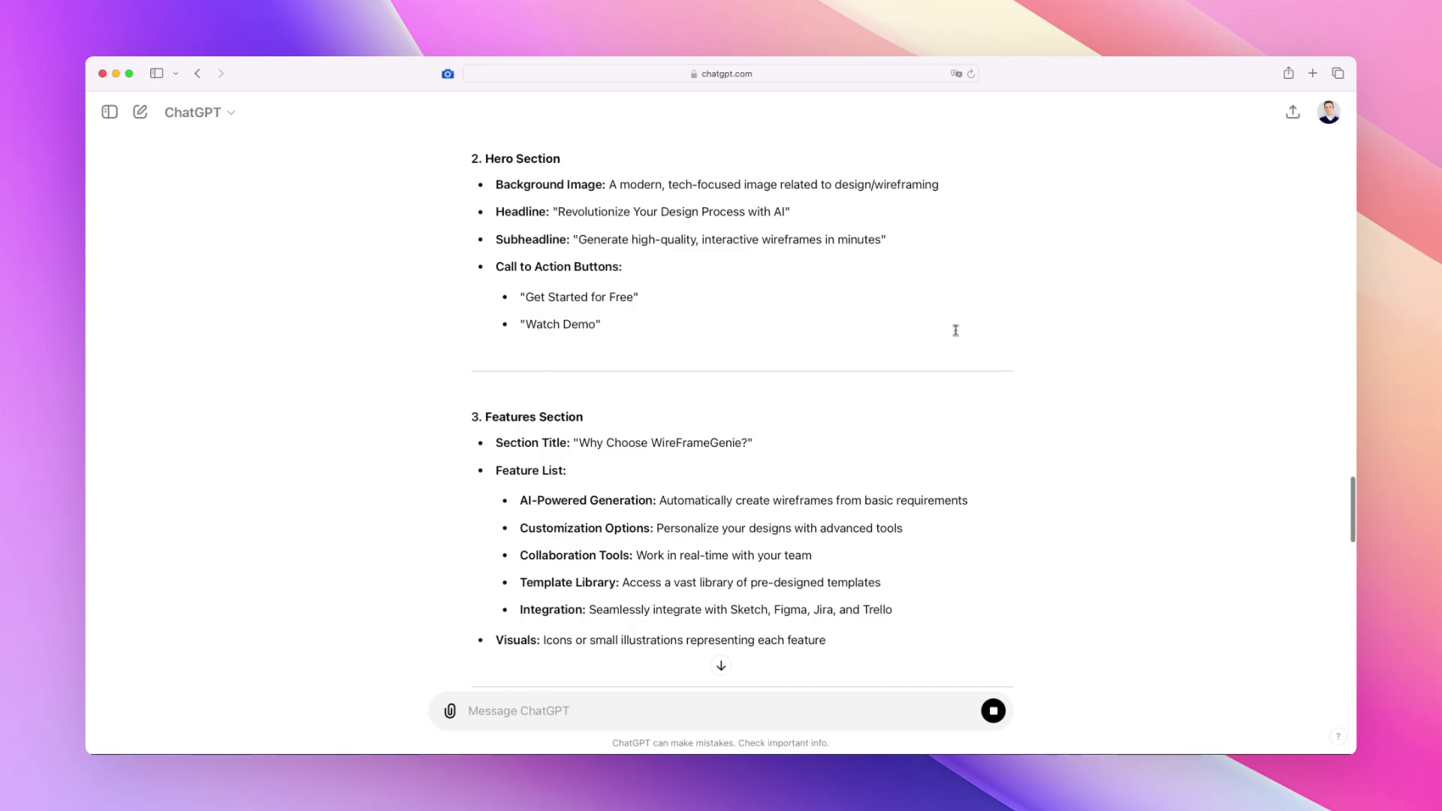
scroll(954, 329, down, 2)
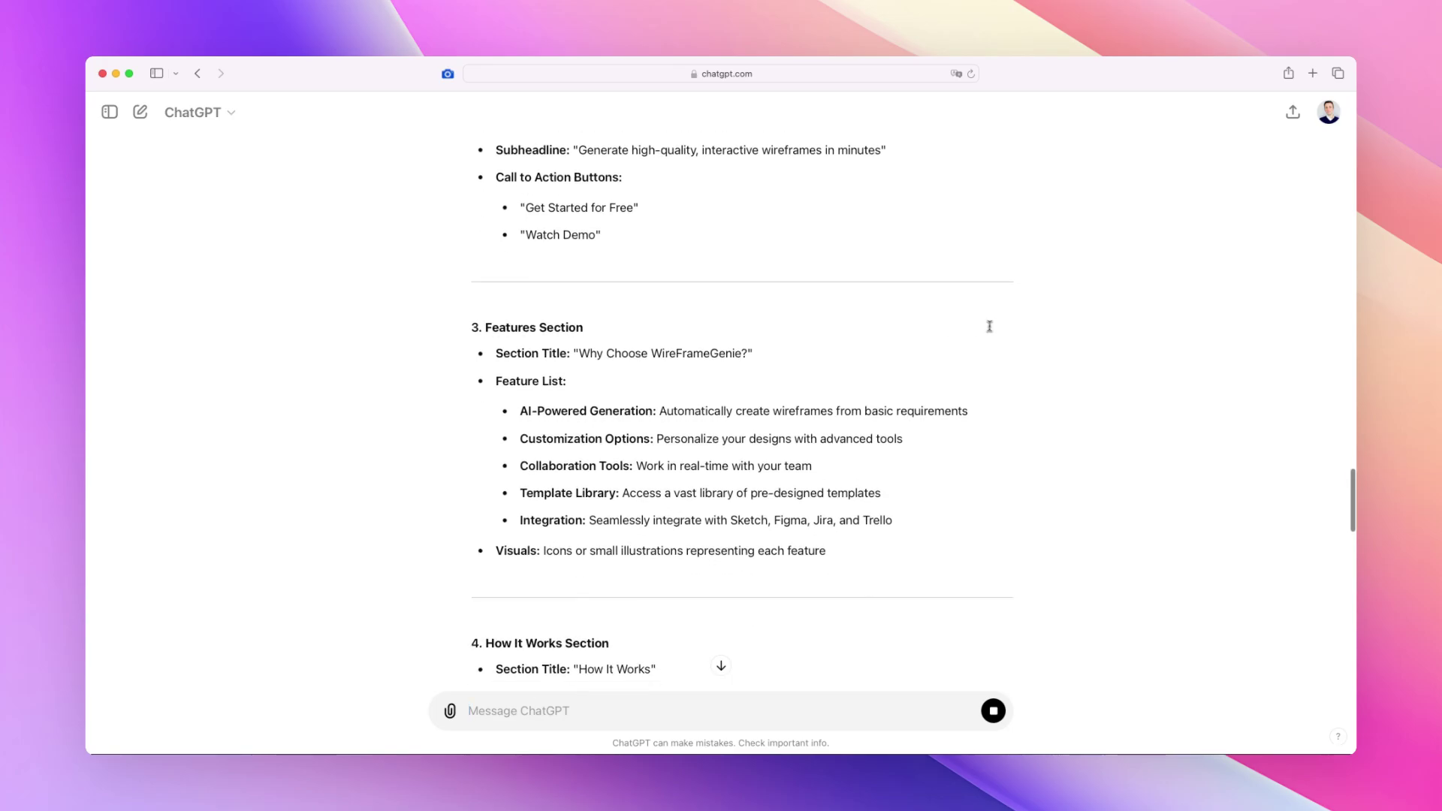
scroll(989, 326, down, 1)
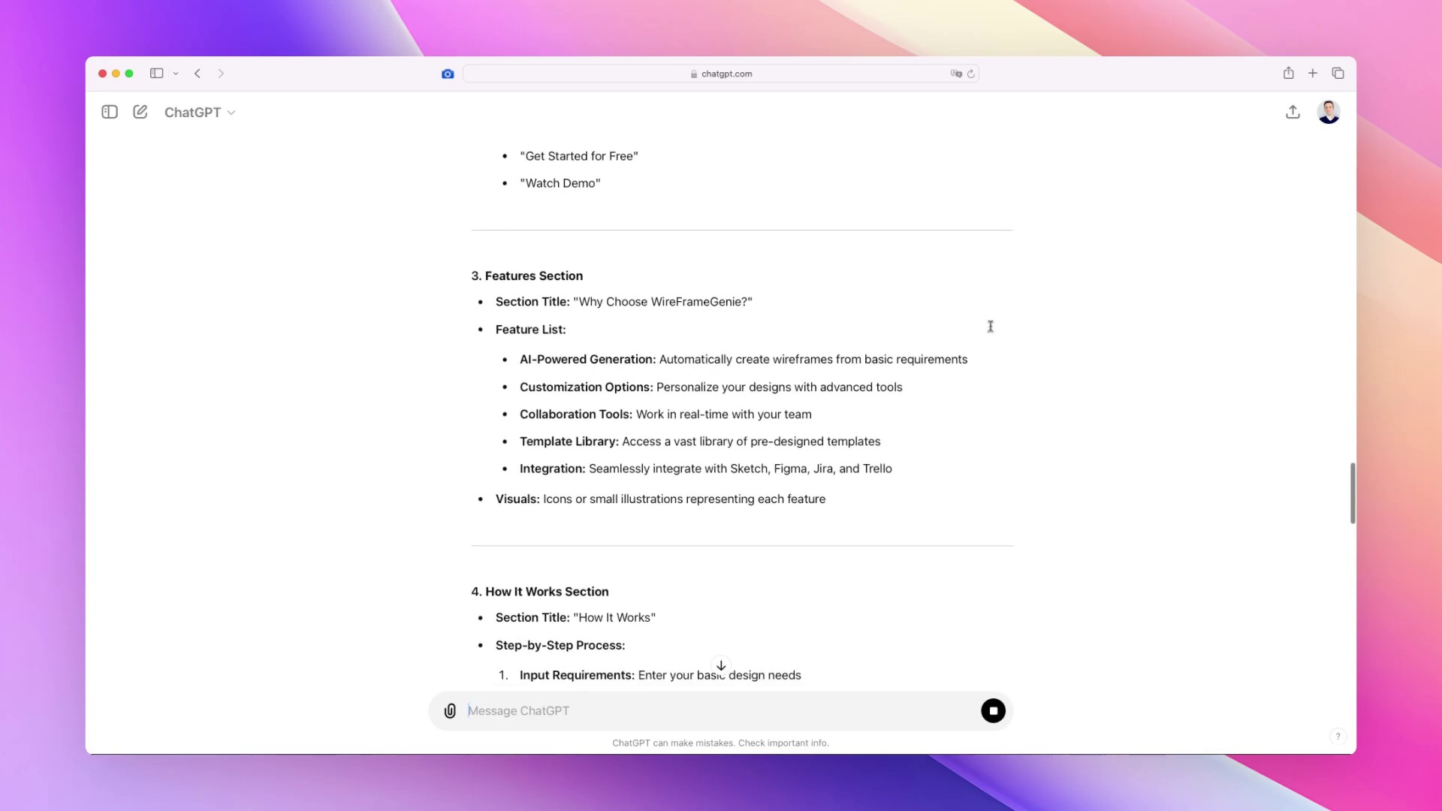
scroll(990, 326, down, 2)
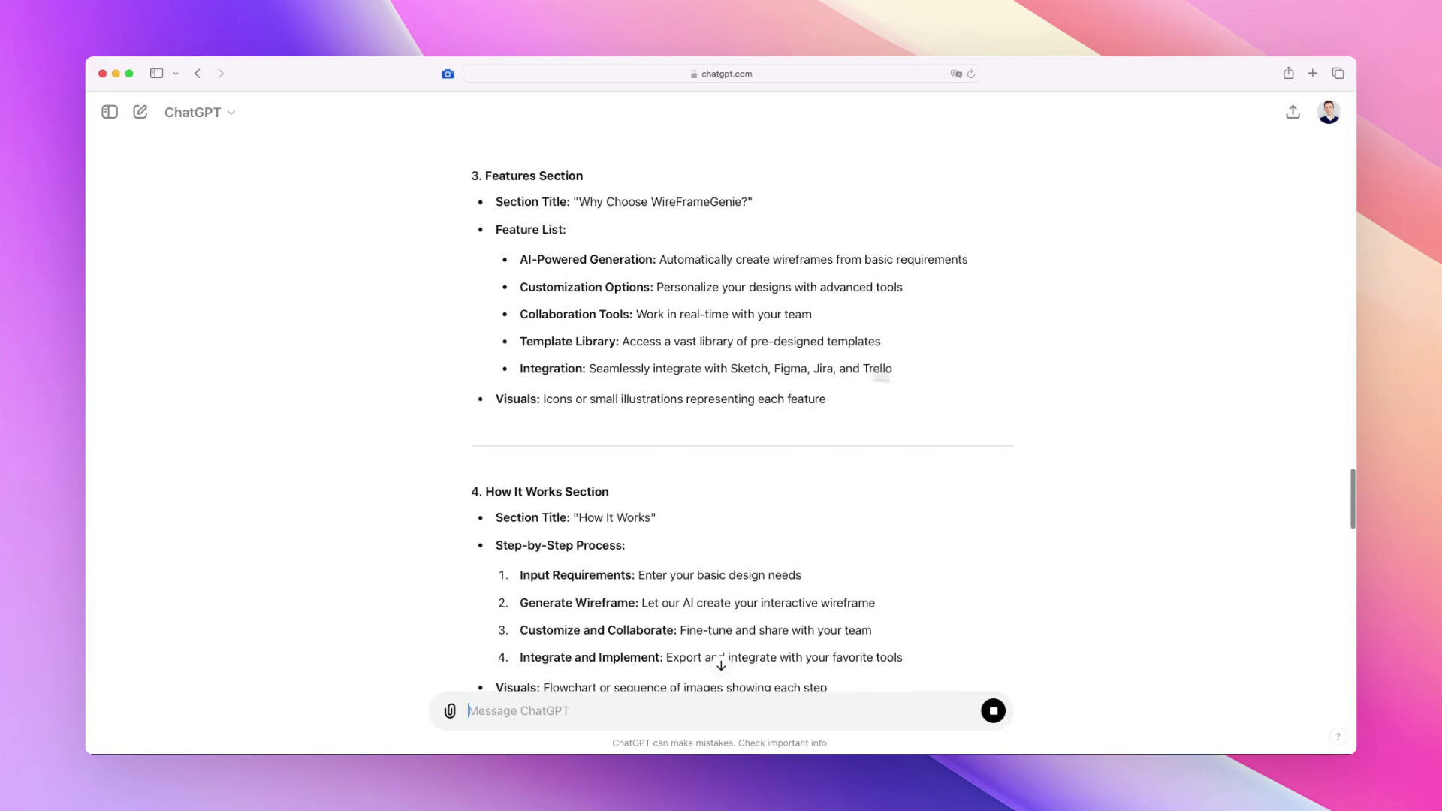
scroll(1031, 327, down, 2)
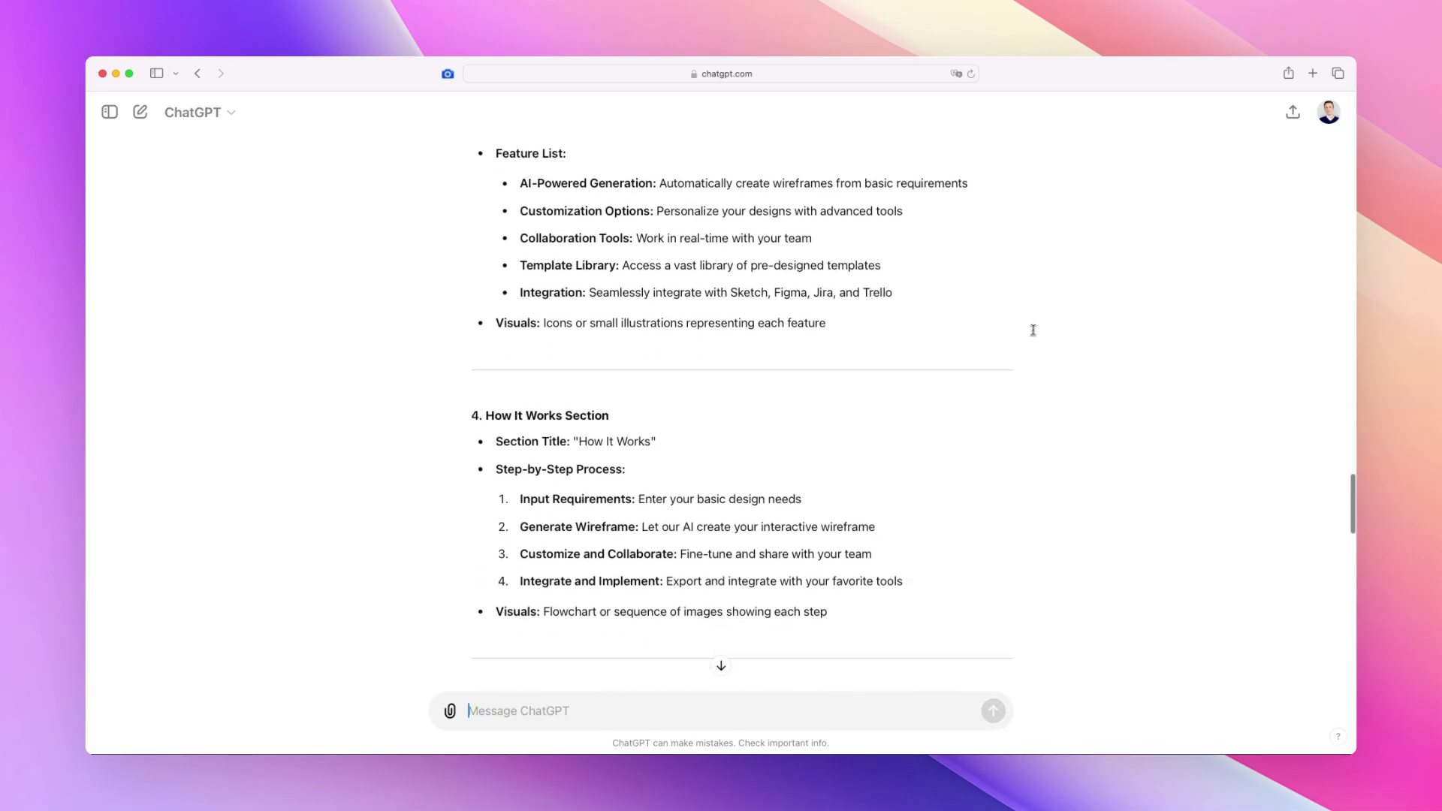
scroll(1033, 330, down, 1)
scroll(1033, 330, down, 5)
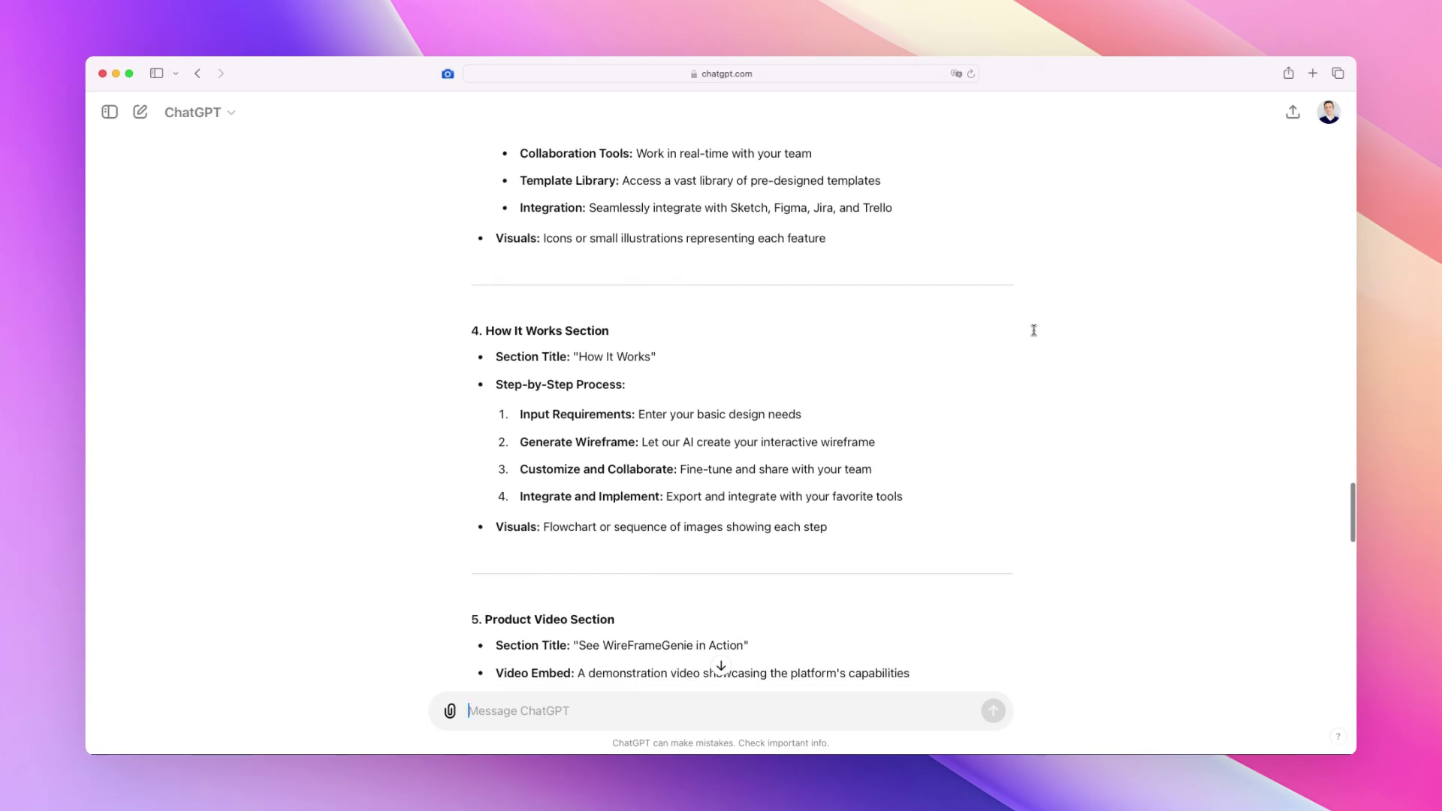
scroll(1033, 330, up, 7)
scroll(1033, 330, down, 15)
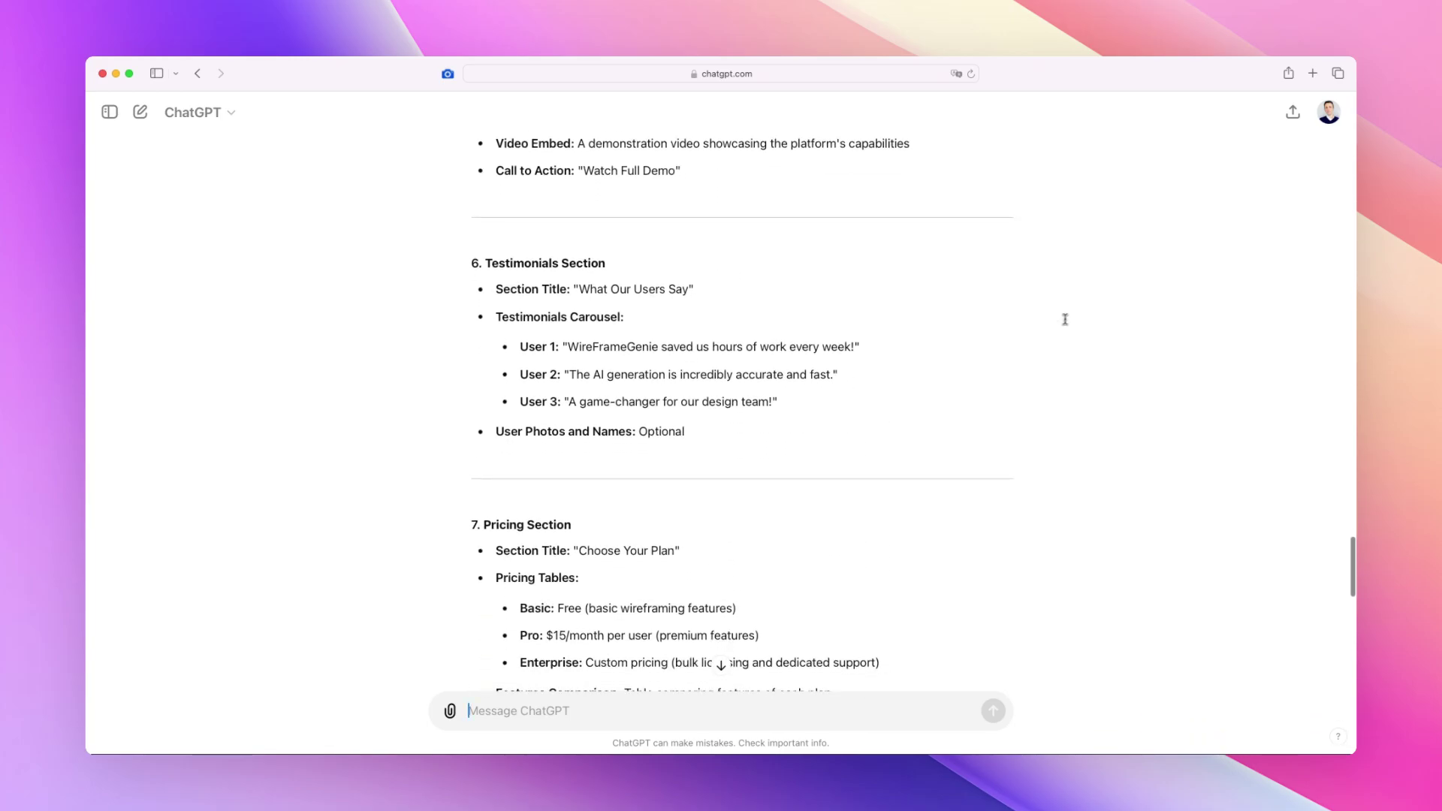
scroll(1065, 319, down, 10)
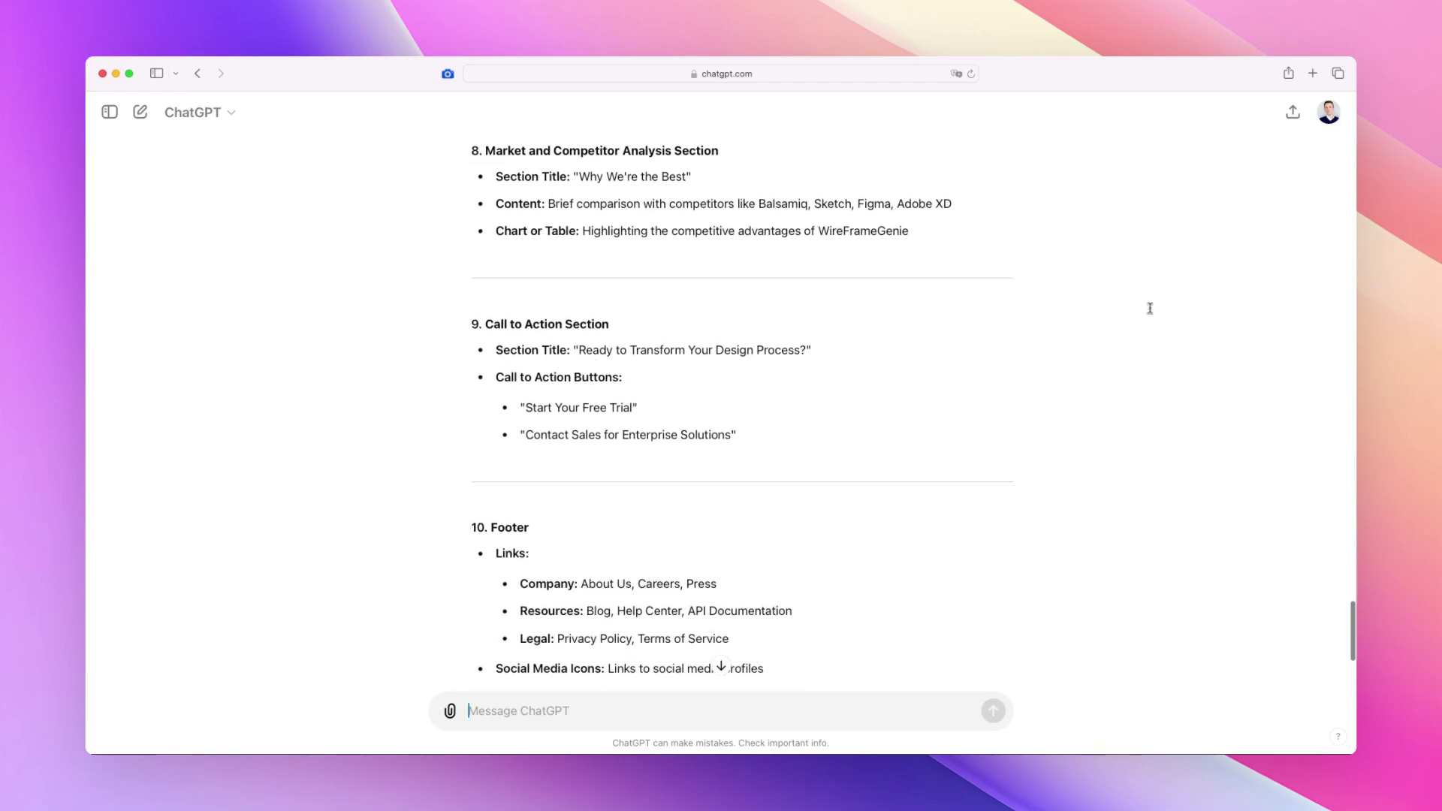
scroll(1149, 308, down, 4)
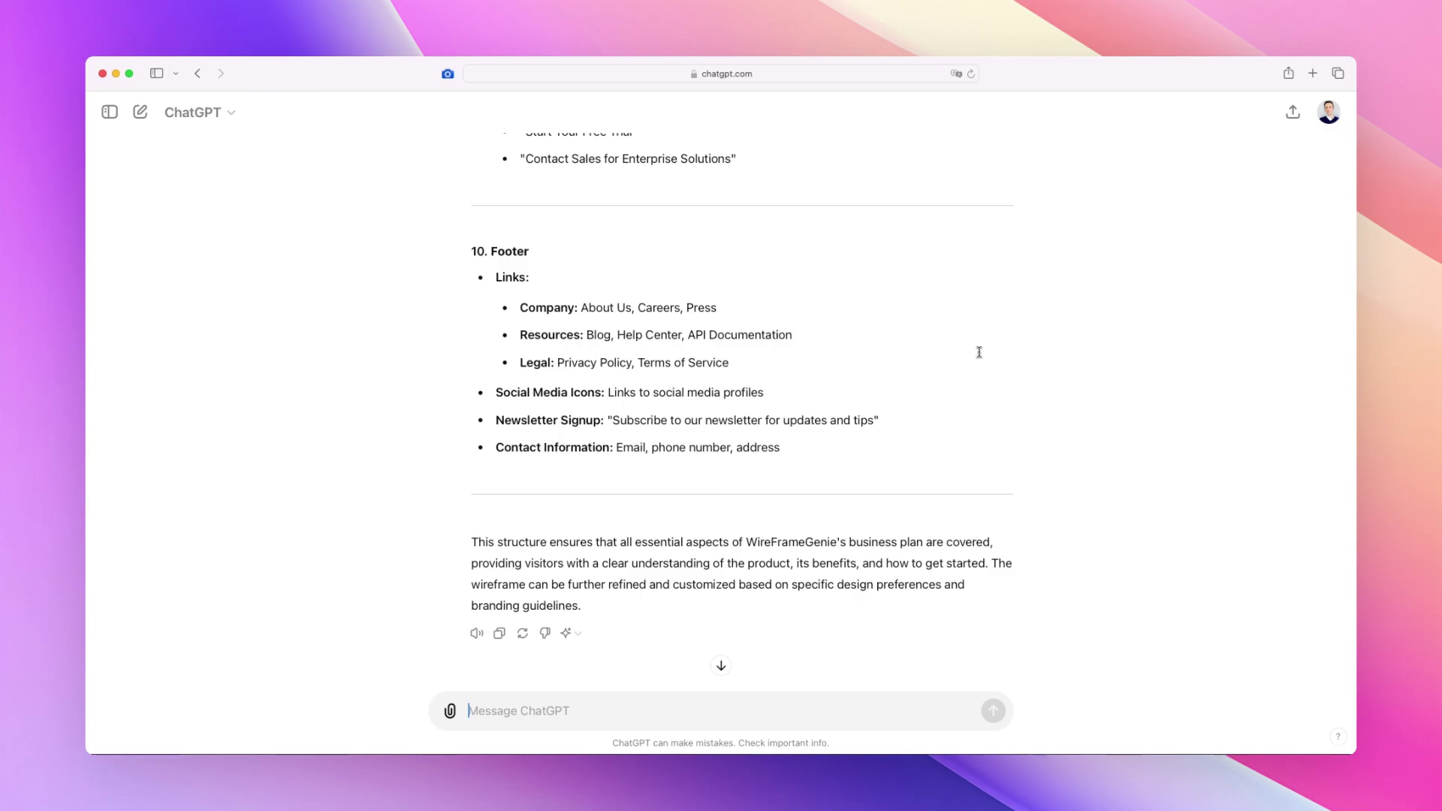
scroll(979, 352, up, 10)
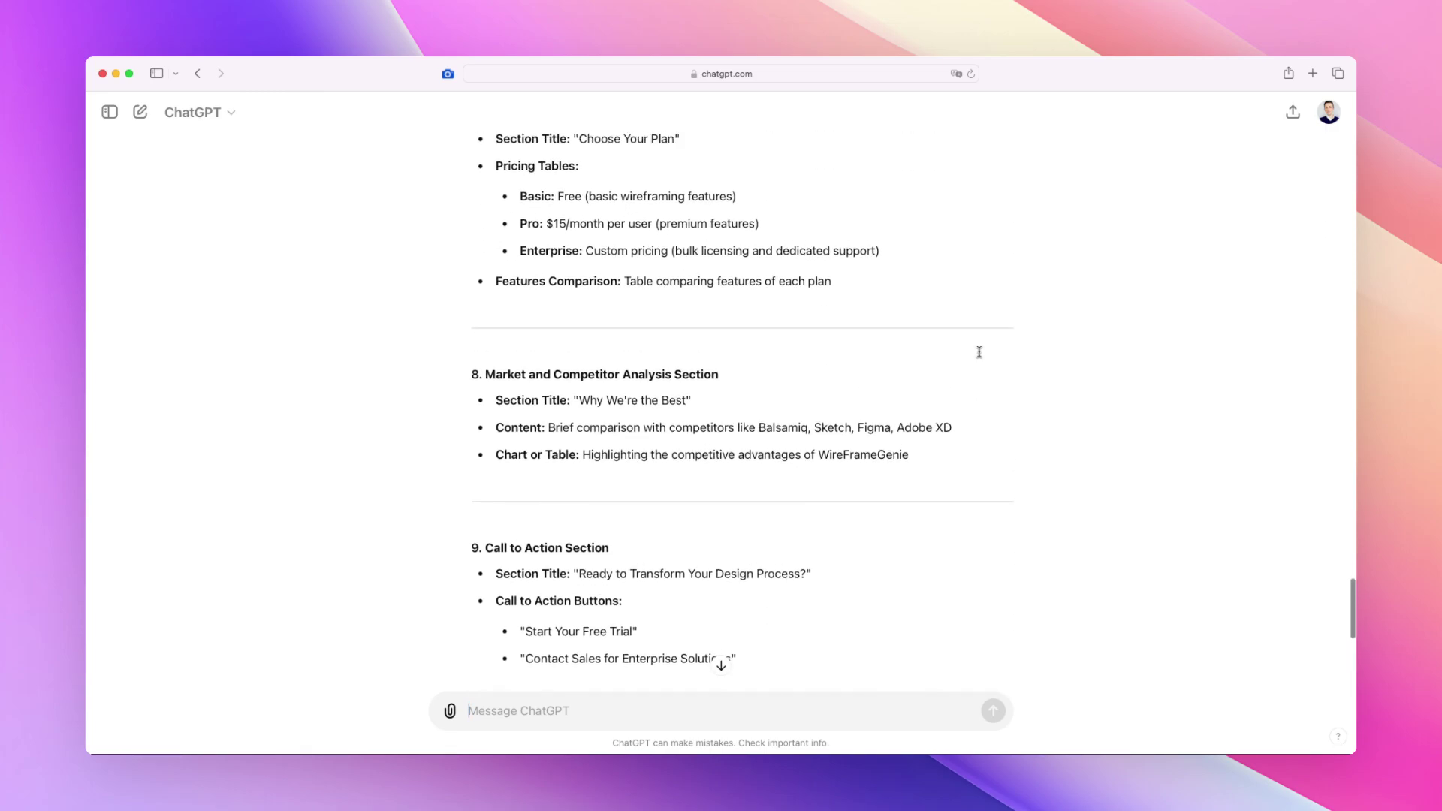
scroll(978, 352, up, 8)
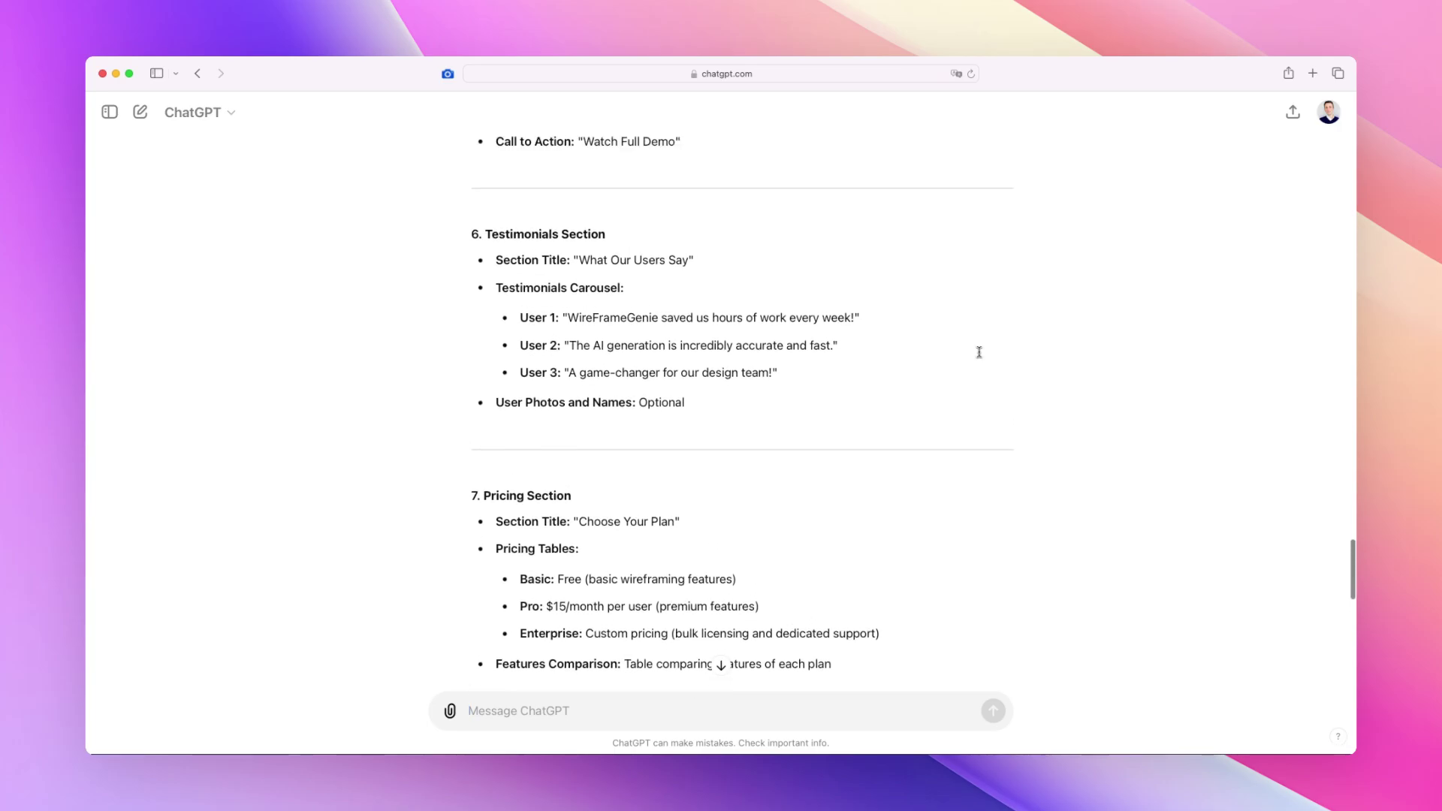
scroll(979, 352, up, 6)
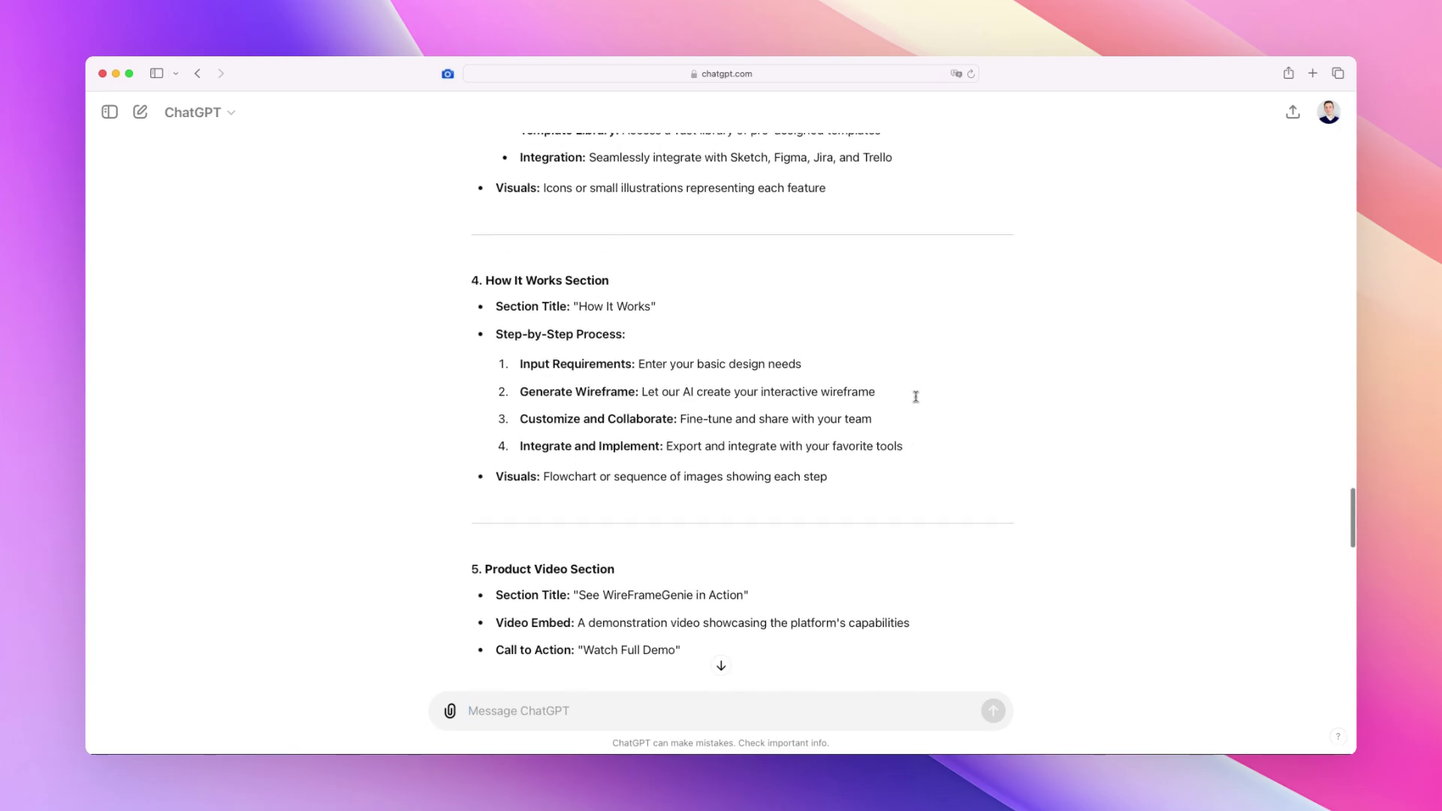
scroll(916, 396, up, 8)
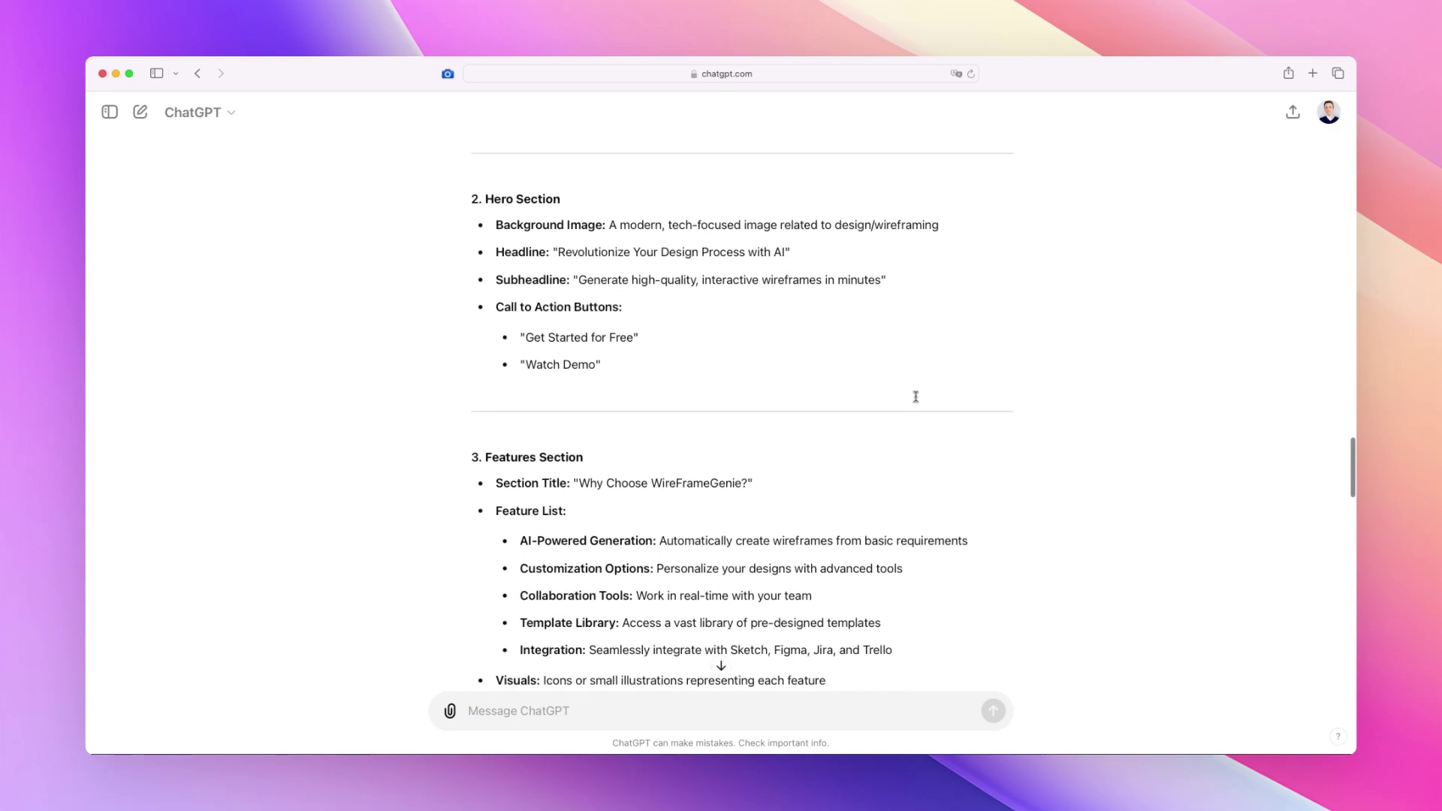
scroll(915, 397, up, 6)
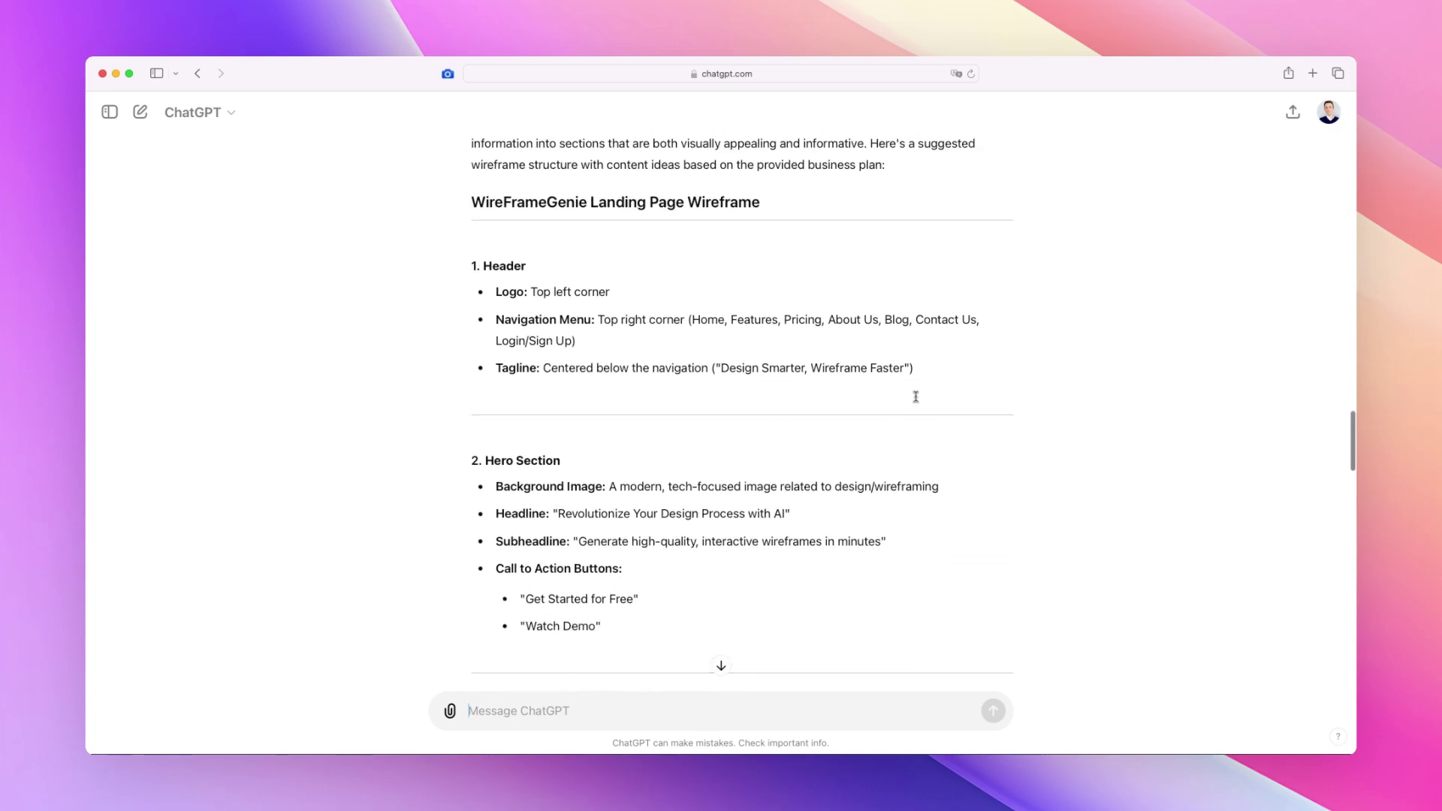
scroll(916, 396, up, 3)
scroll(1027, 328, down, 2)
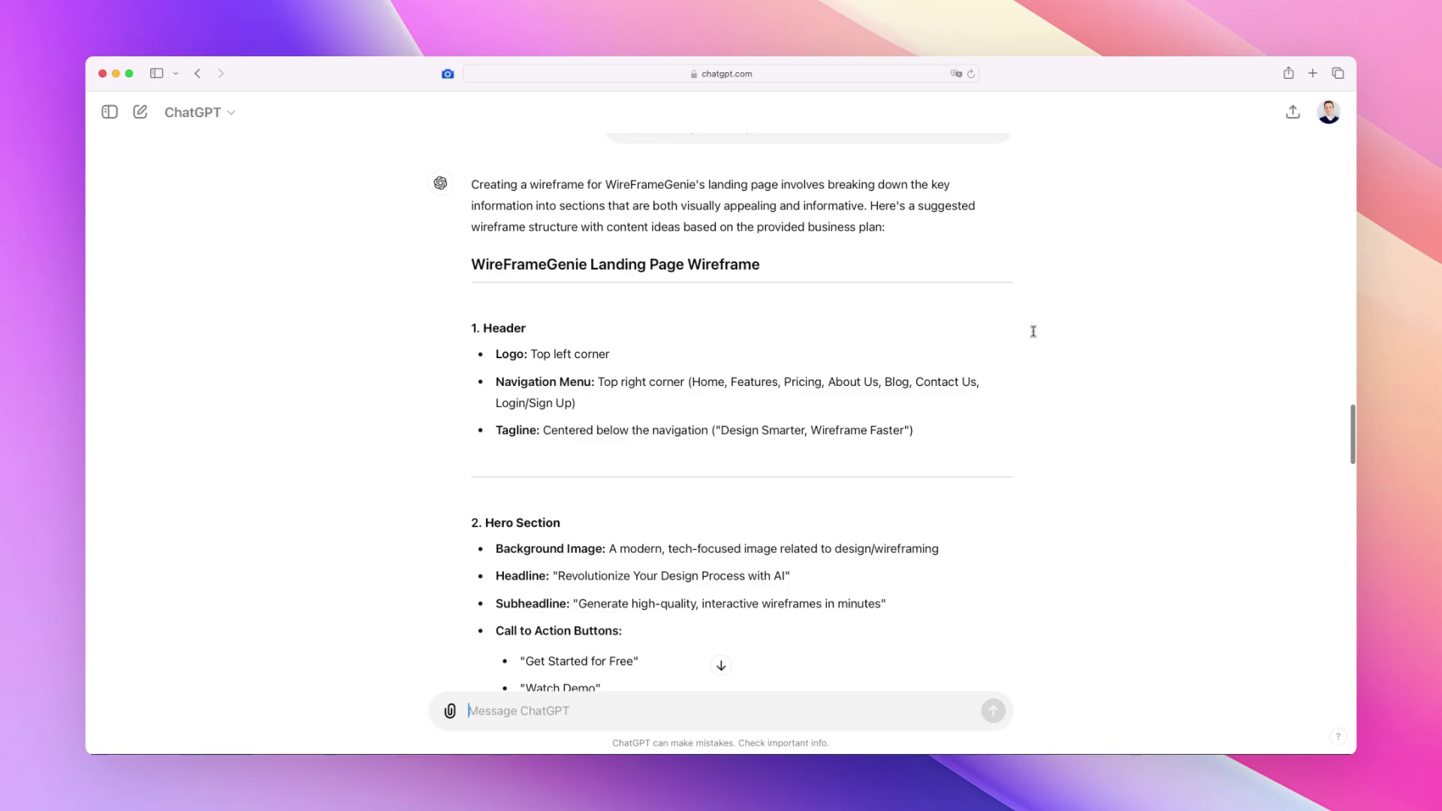
scroll(1034, 331, down, 1)
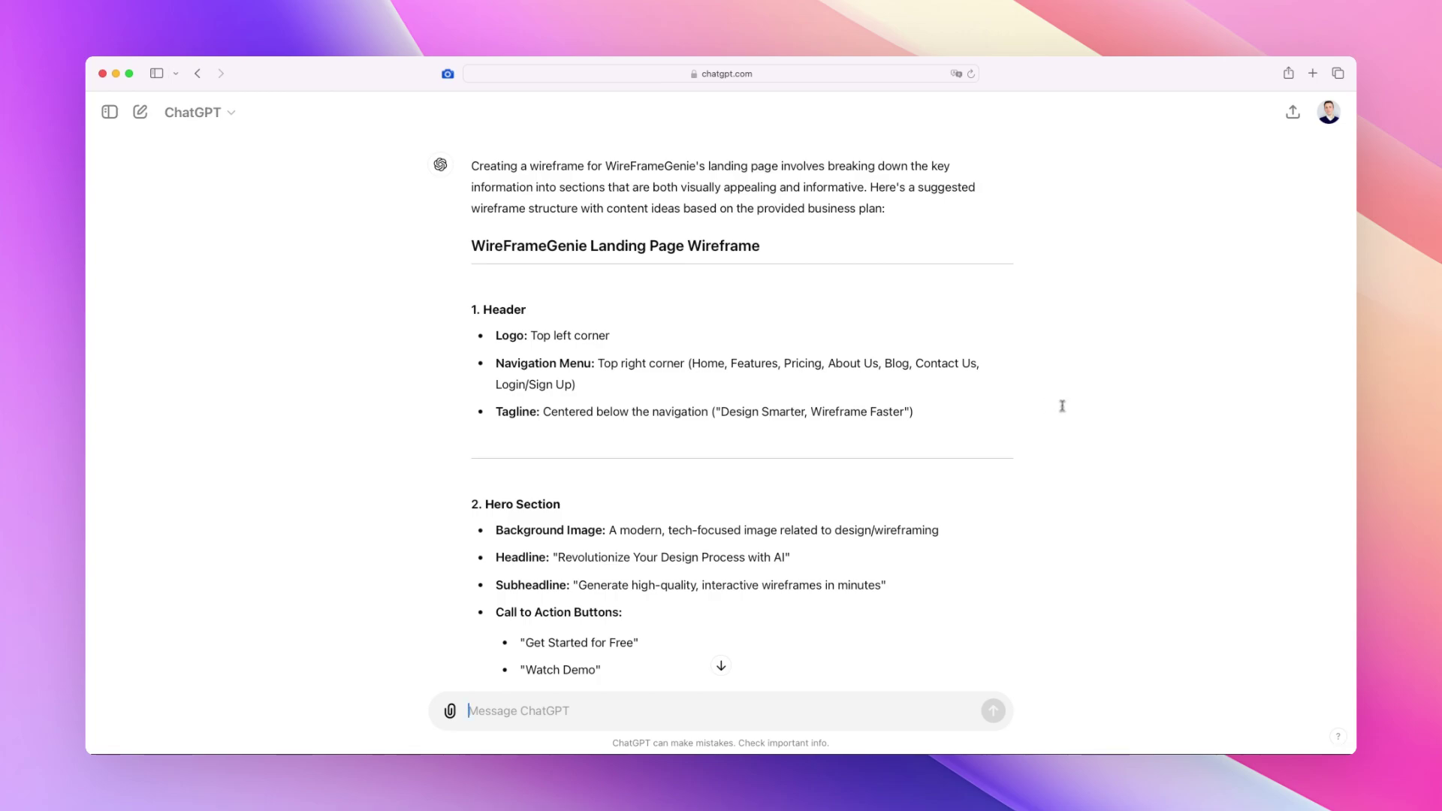
scroll(1044, 419, down, 2)
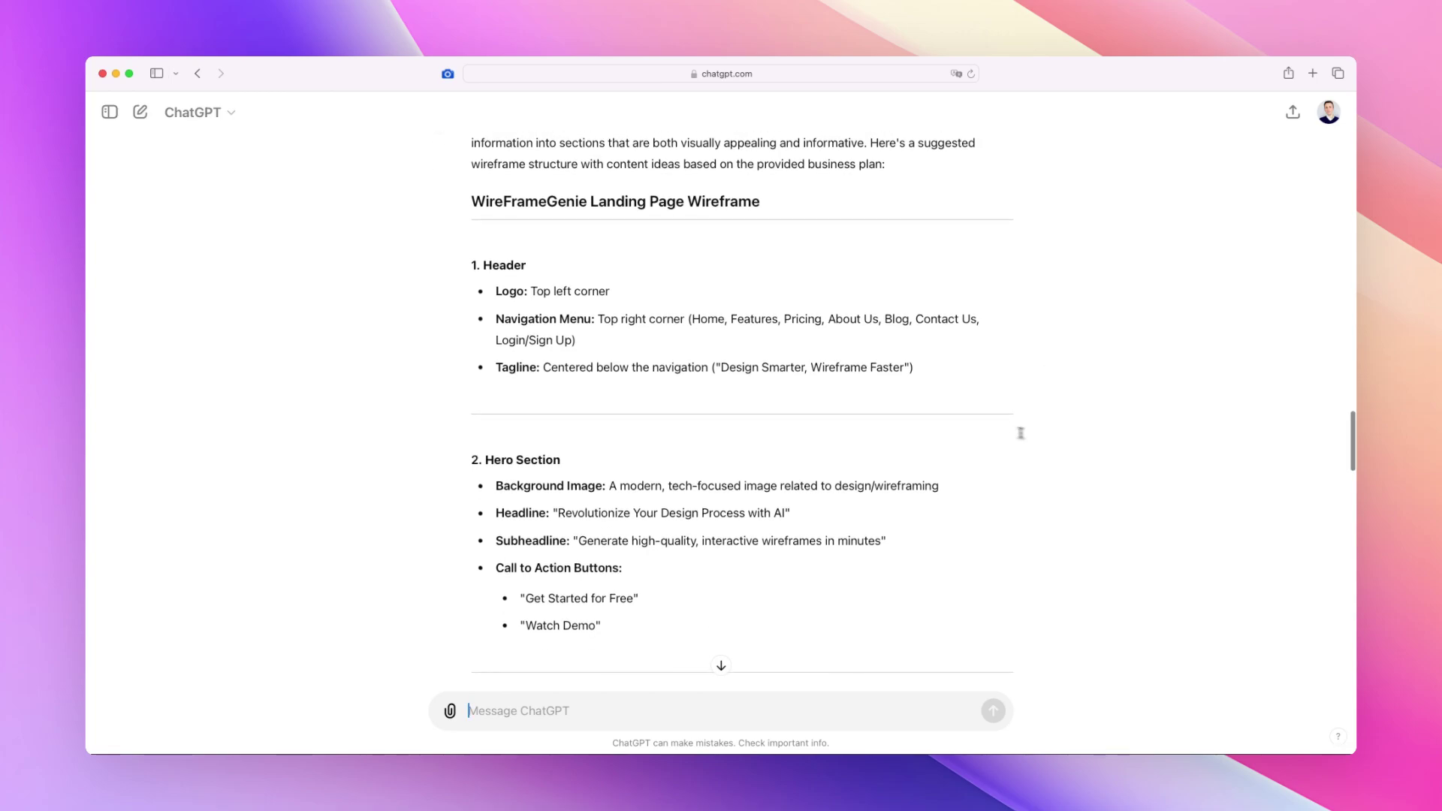
scroll(1044, 421, down, 4)
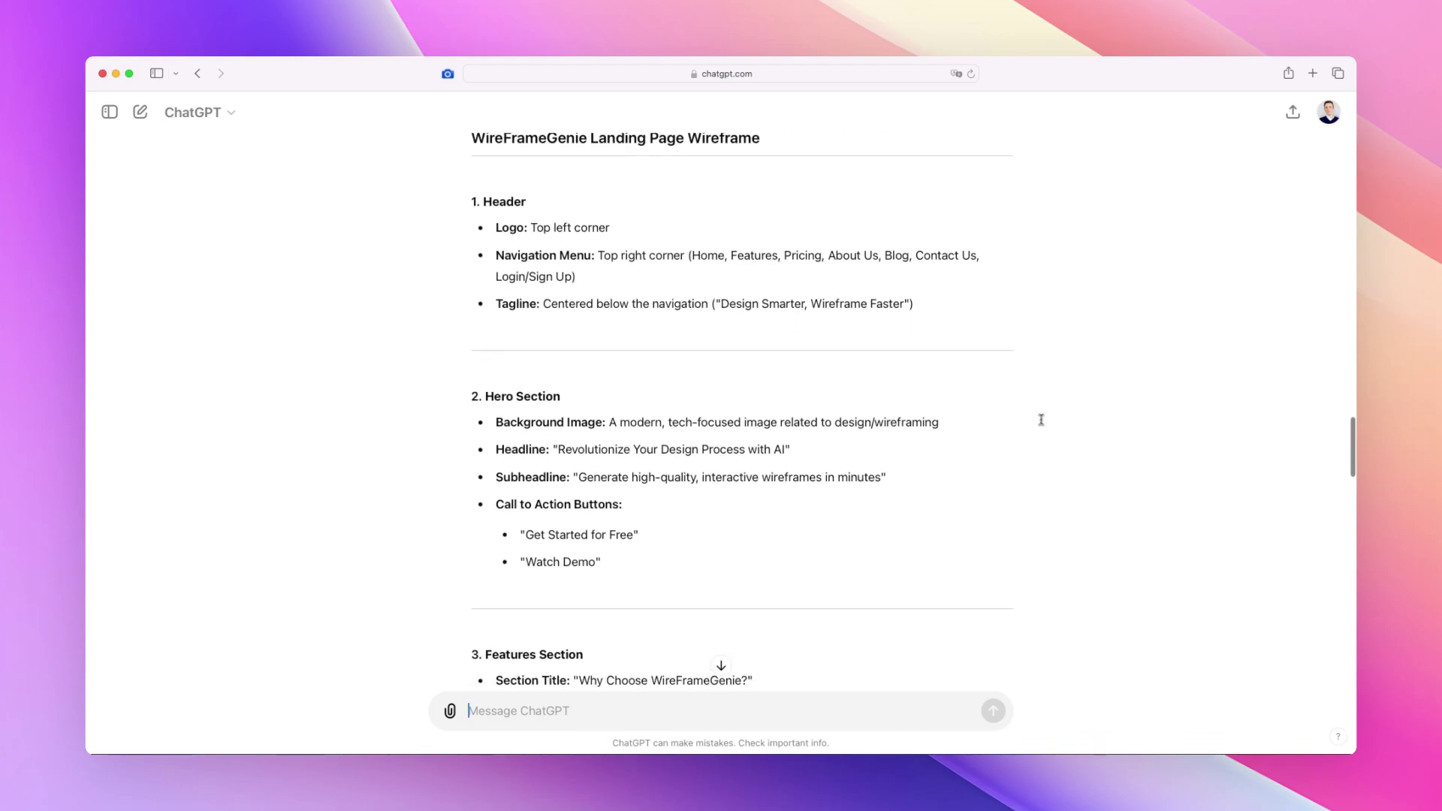
scroll(571, 225, up, 1)
scroll(532, 298, down, 2)
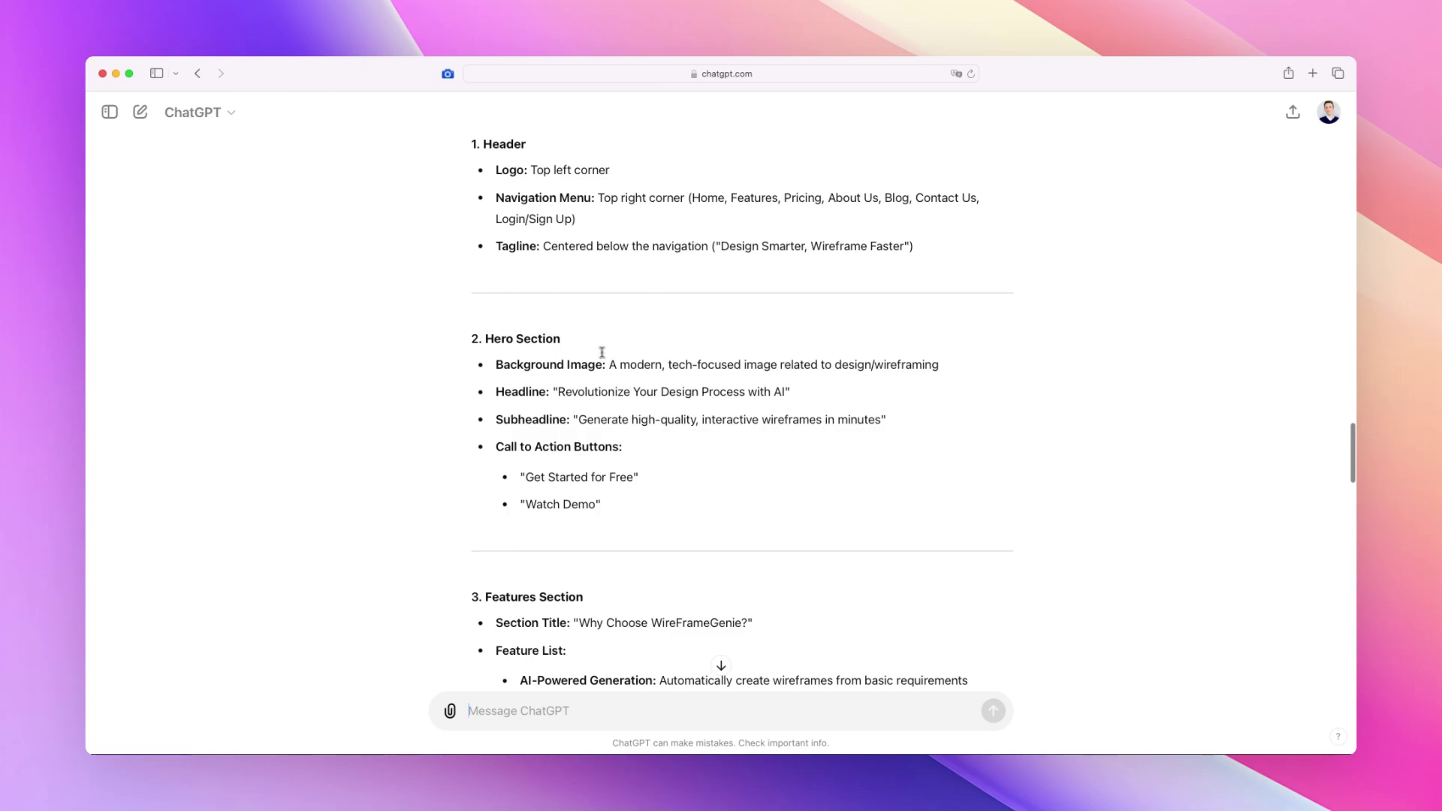
scroll(601, 352, down, 2)
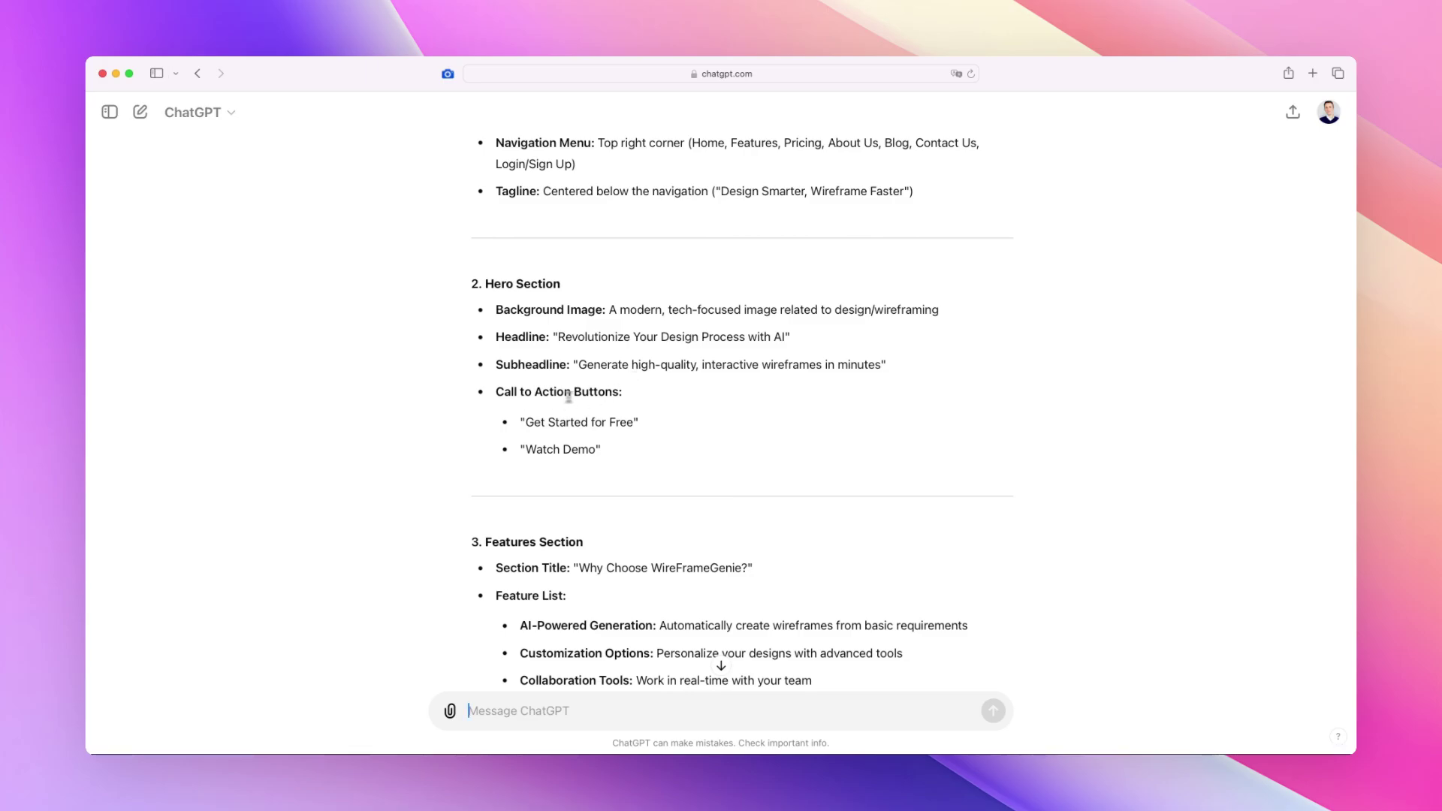
Step: Scroll down through the Pricing tiers, competitor comparison and Call to Action sections of the reply
scroll(603, 395, down, 5)
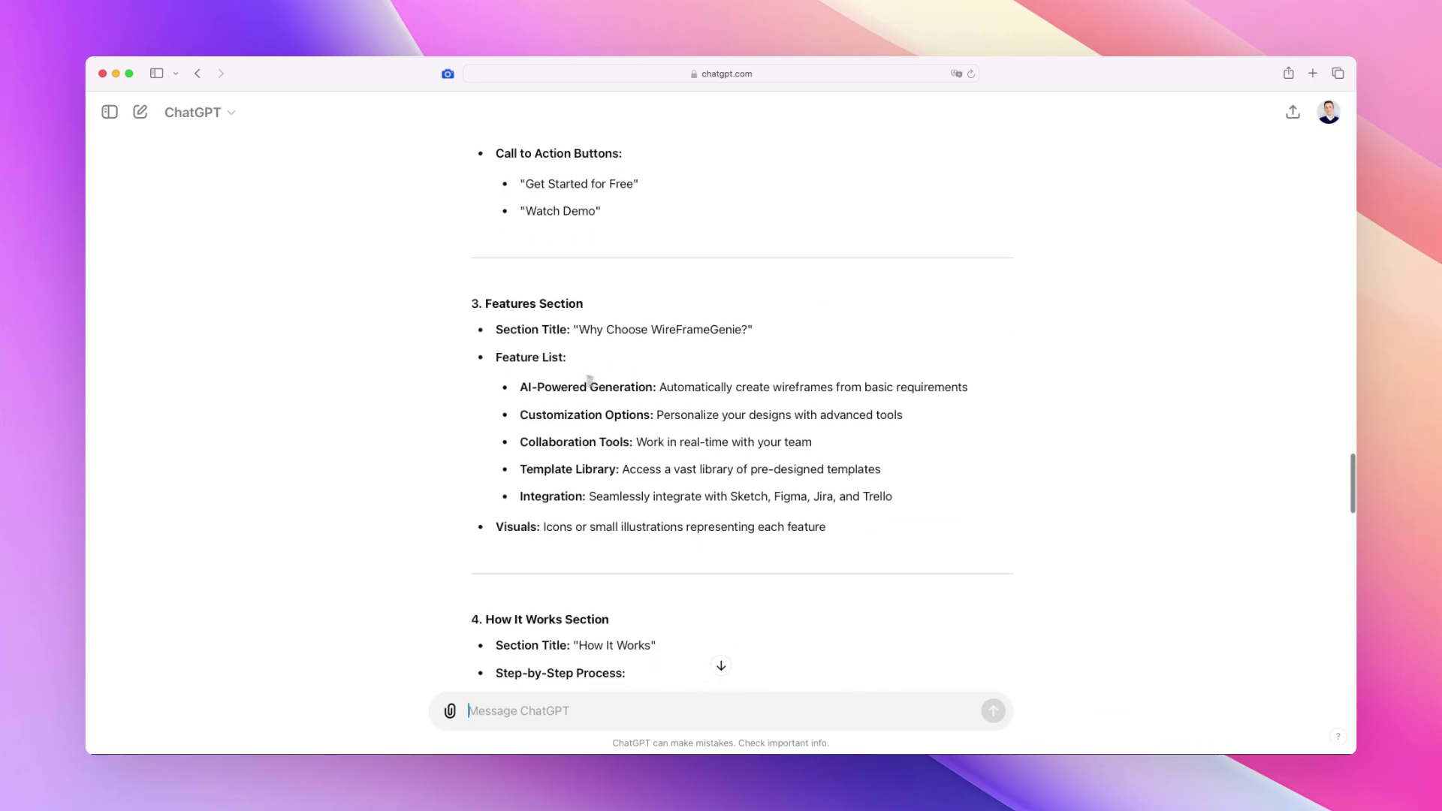
scroll(672, 365, down, 4)
scroll(763, 355, down, 3)
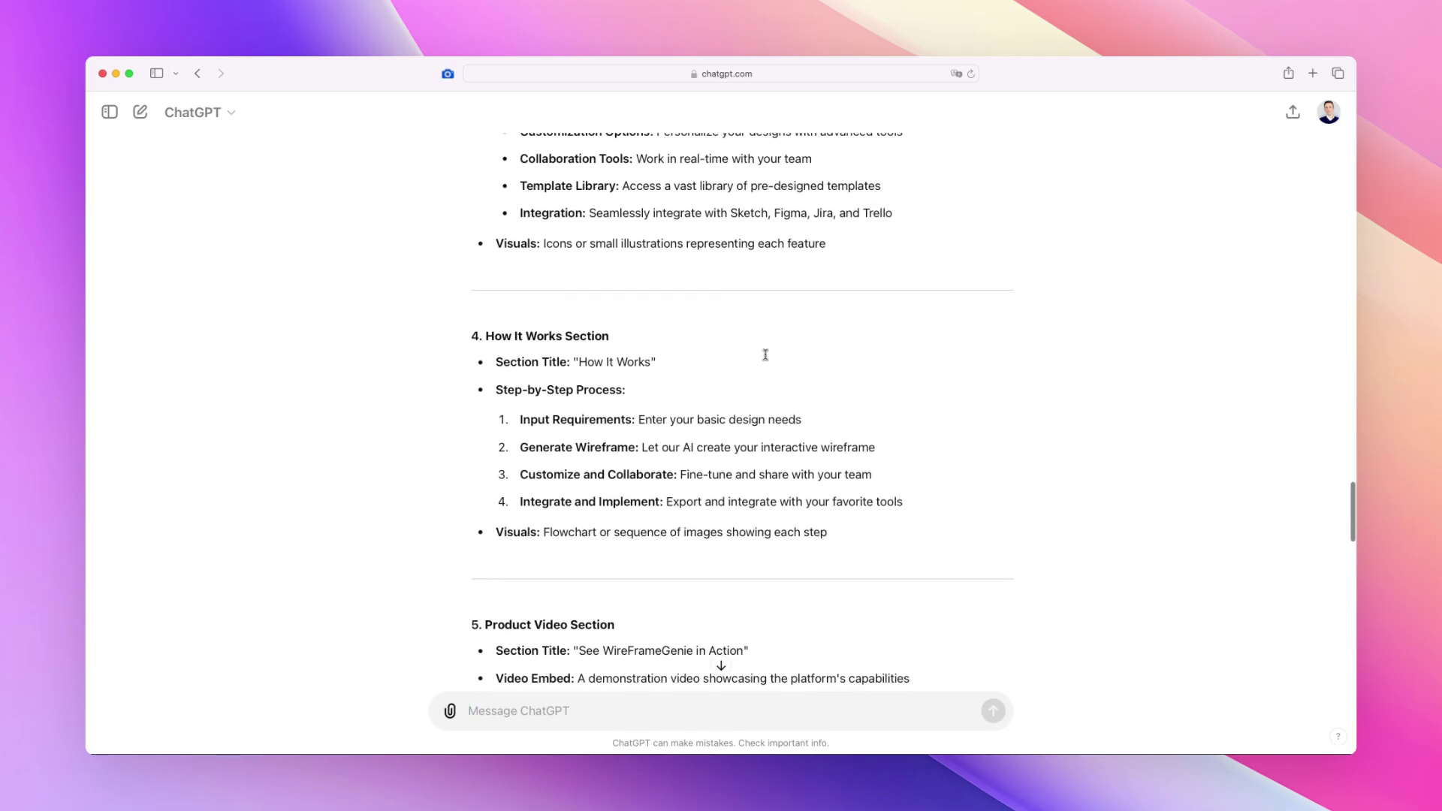
scroll(922, 356, down, 7)
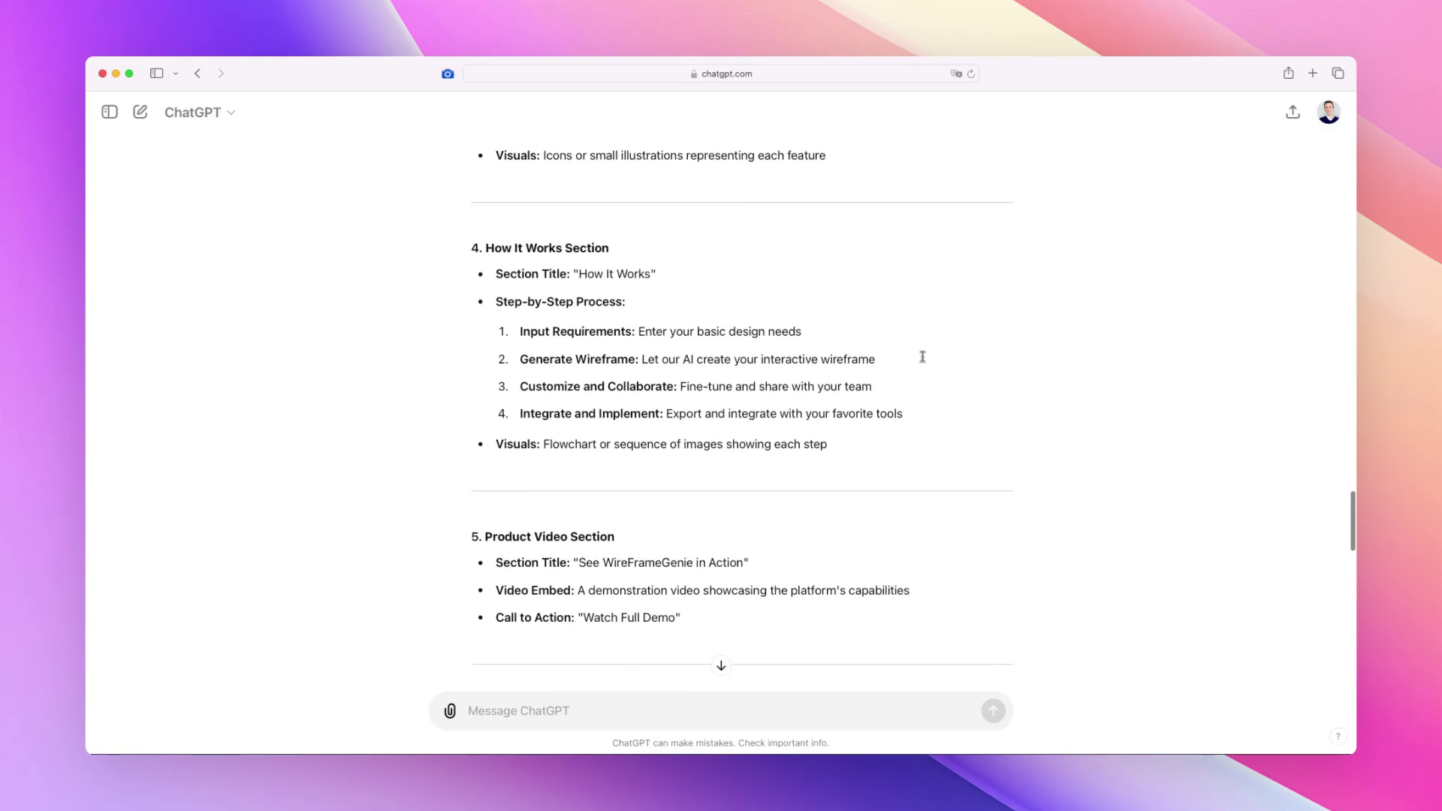
scroll(922, 357, down, 1)
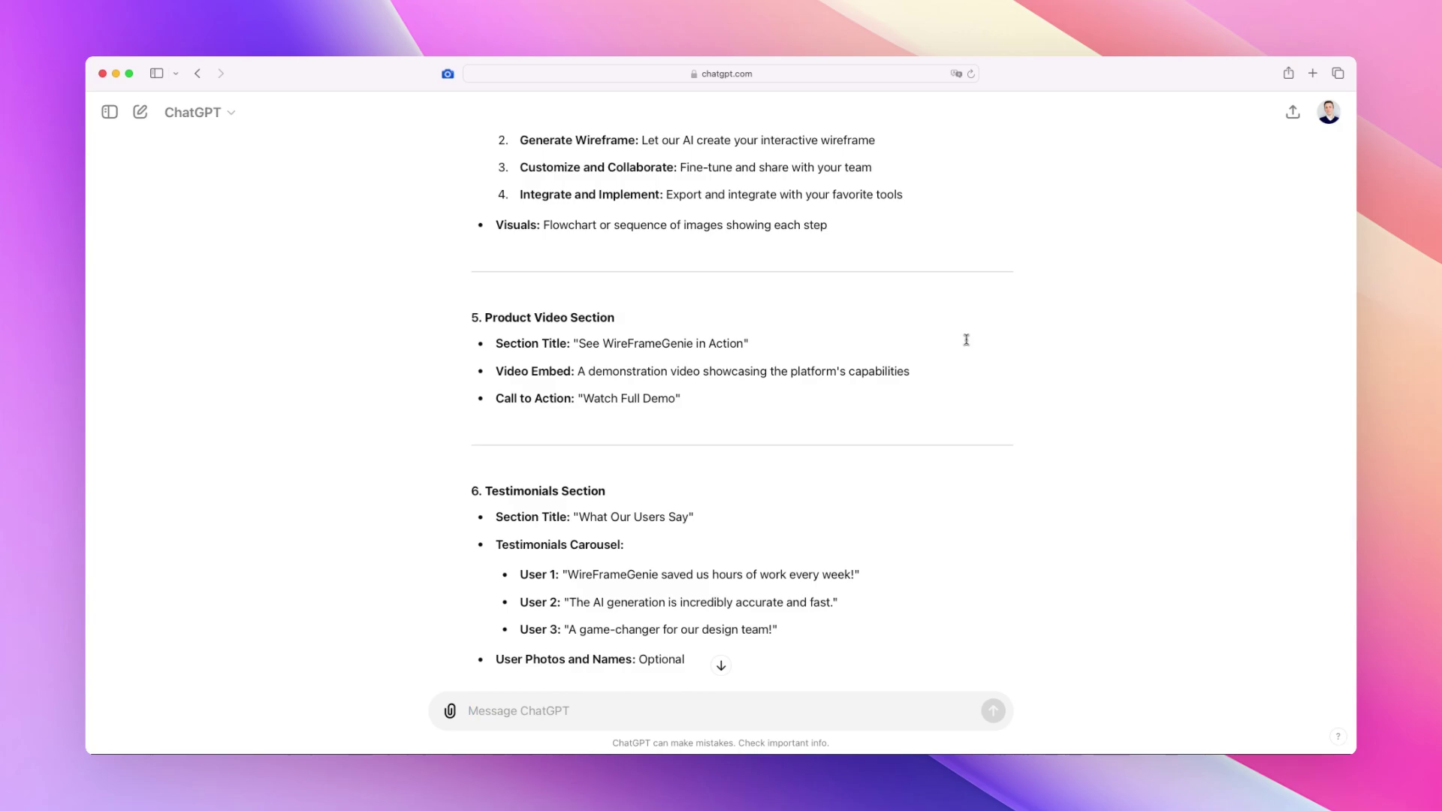
scroll(966, 339, down, 4)
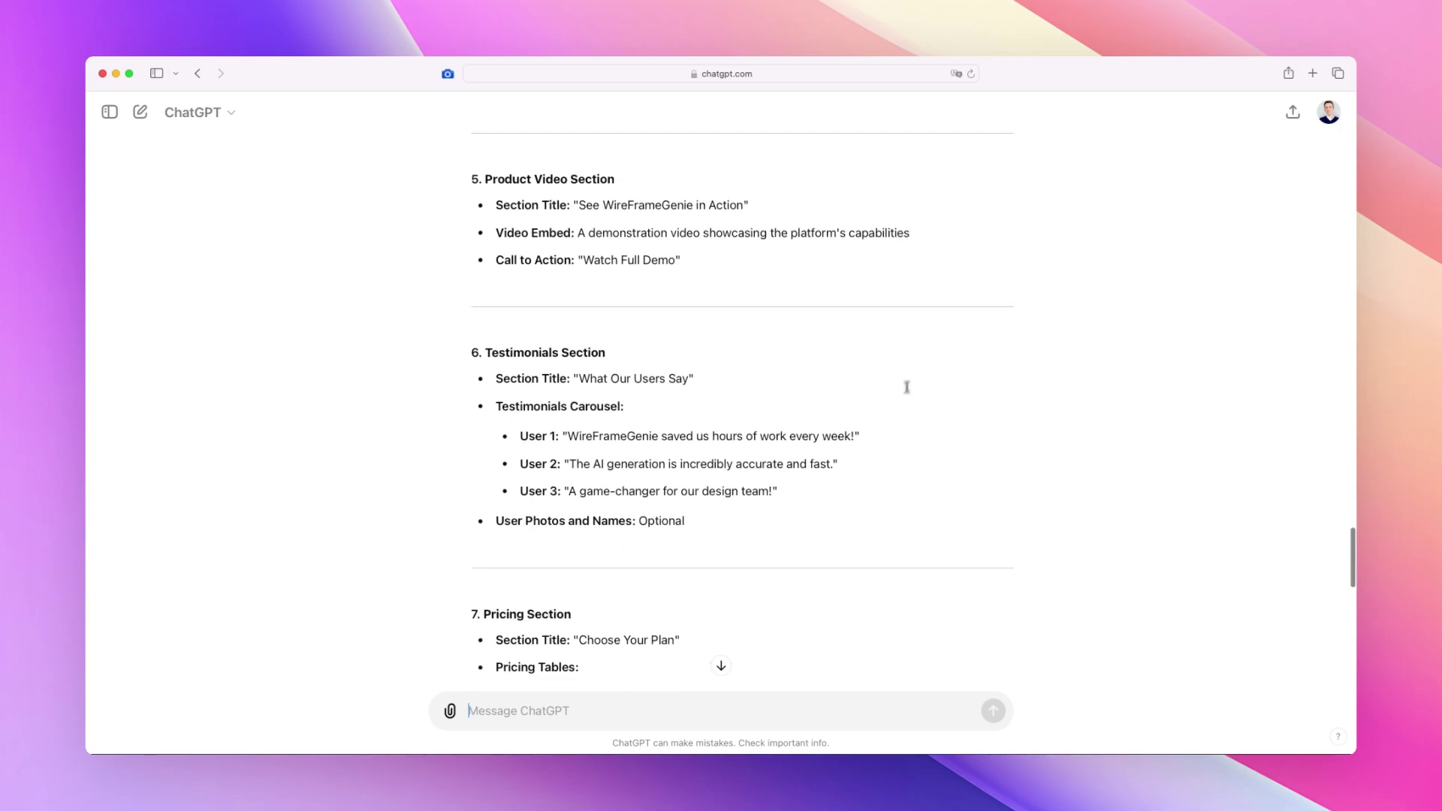
scroll(927, 384, down, 2)
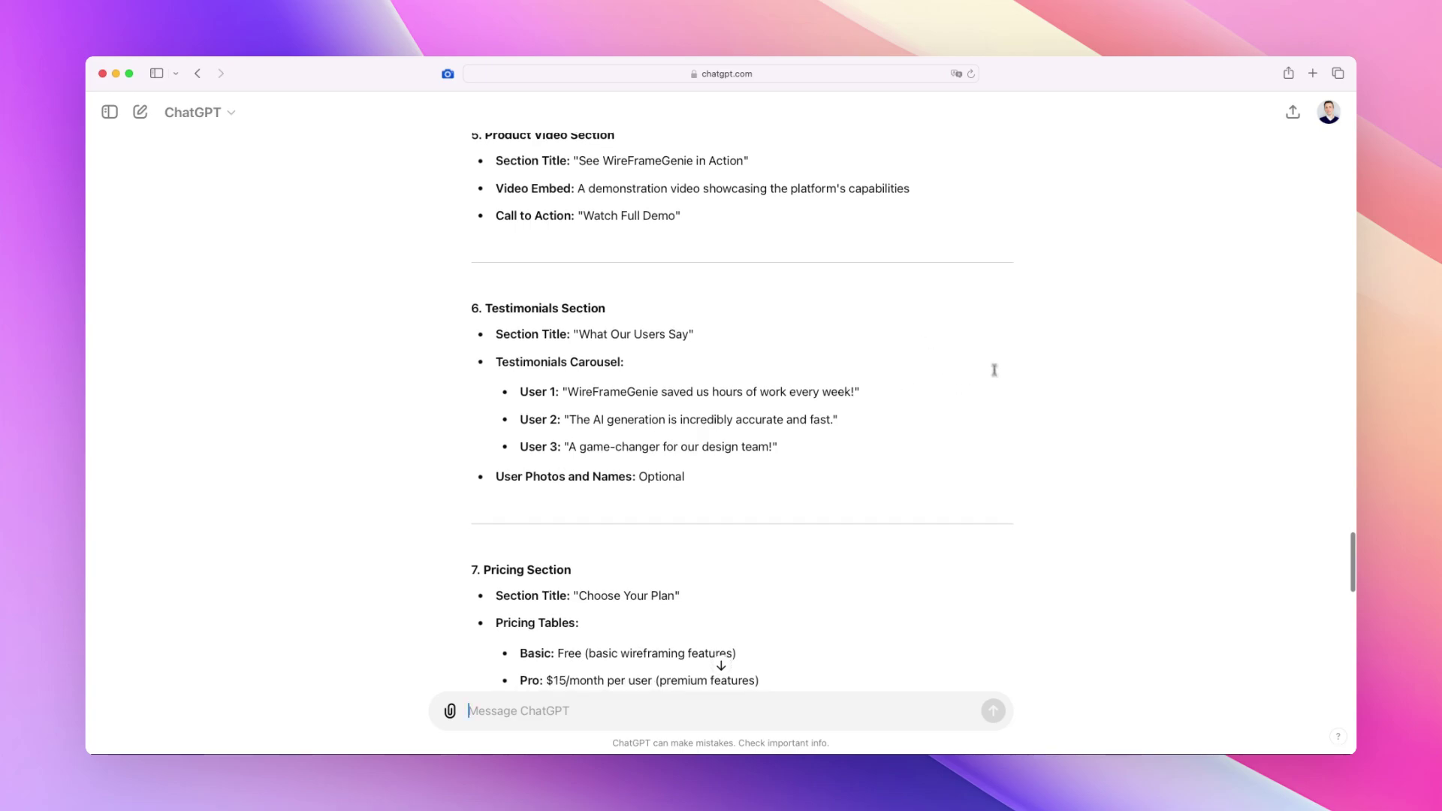
scroll(946, 383, down, 5)
scroll(953, 383, down, 7)
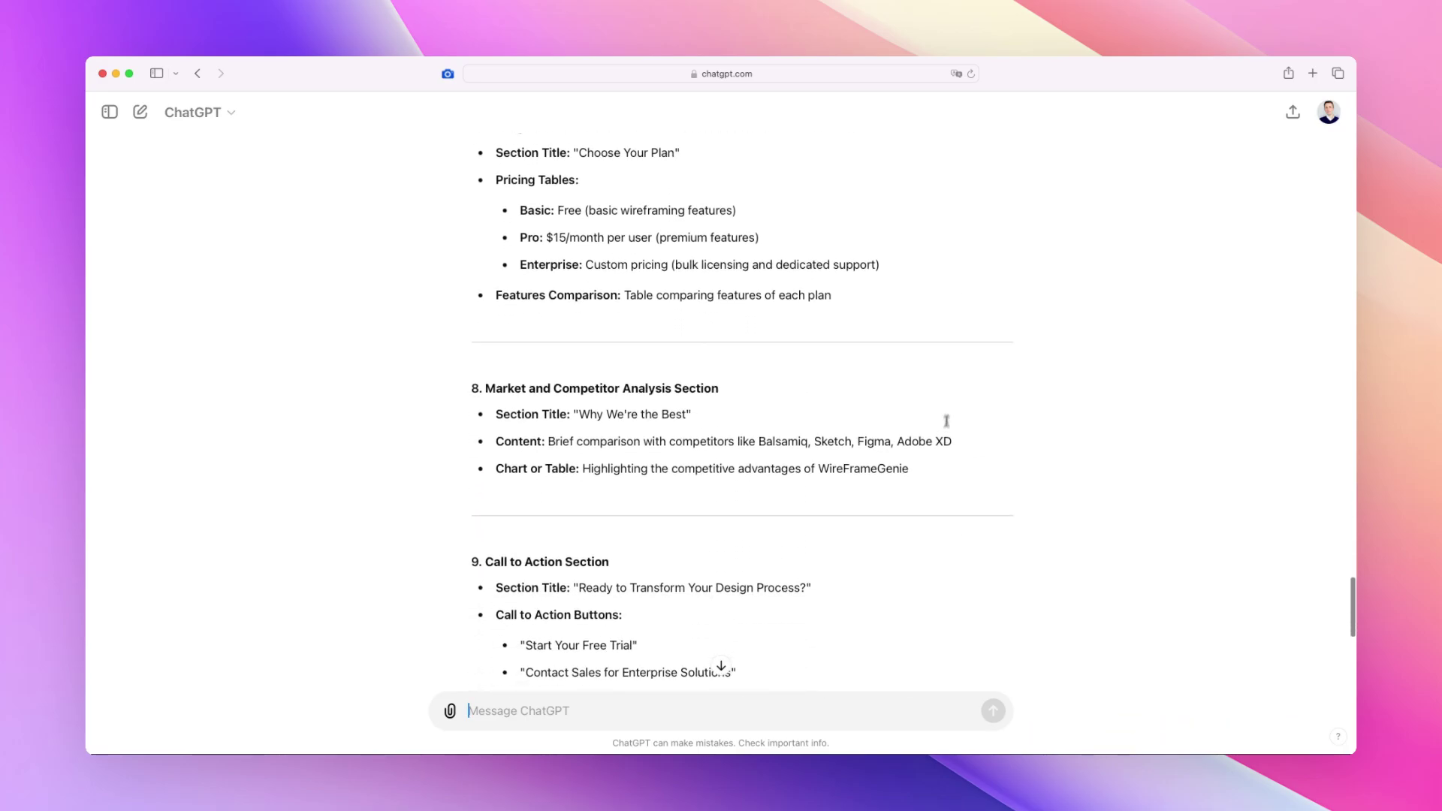
Step: Switch back to the Notion business plan page and clear its text selection
key(super+Tab)
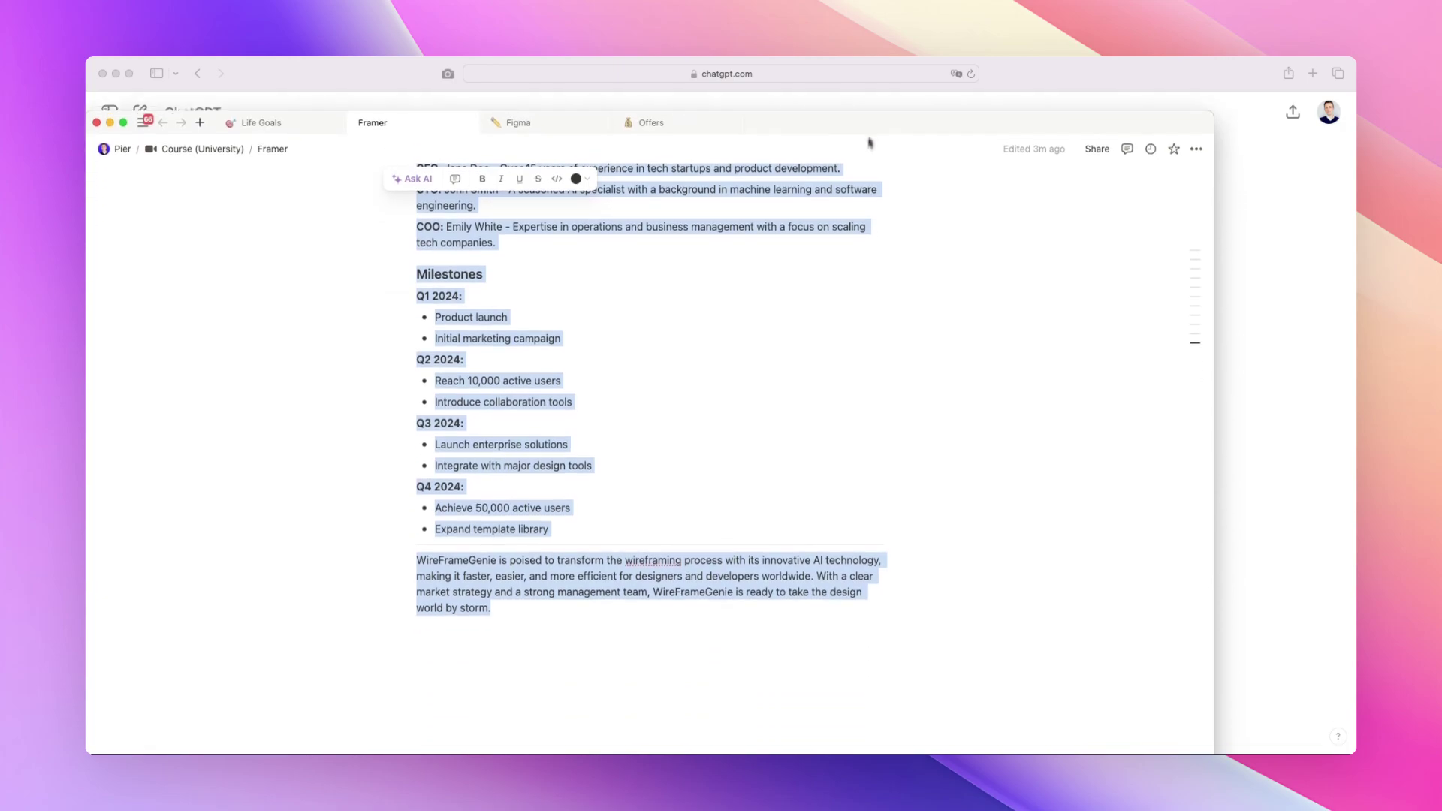
scroll(655, 501, up, 10)
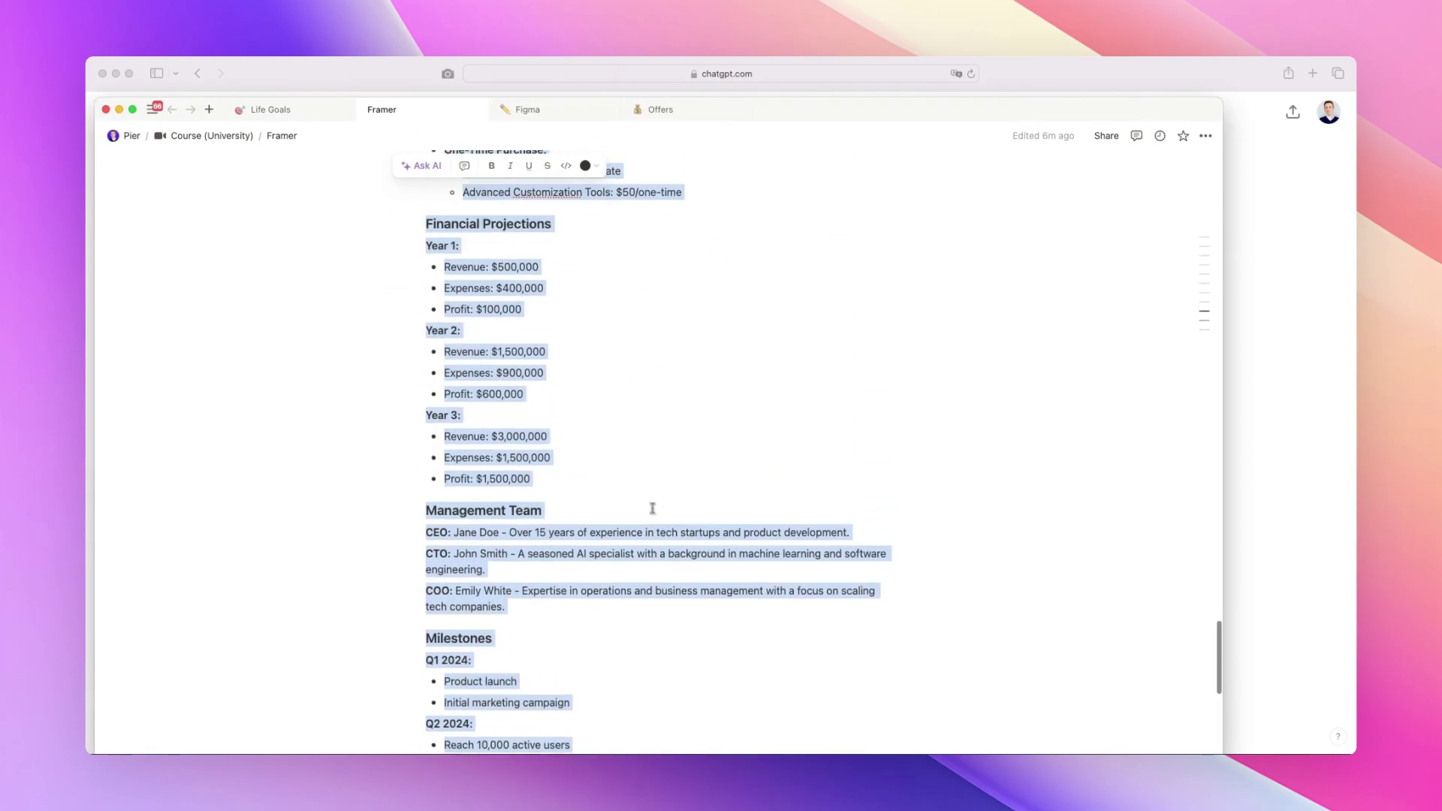
scroll(709, 403, up, 6)
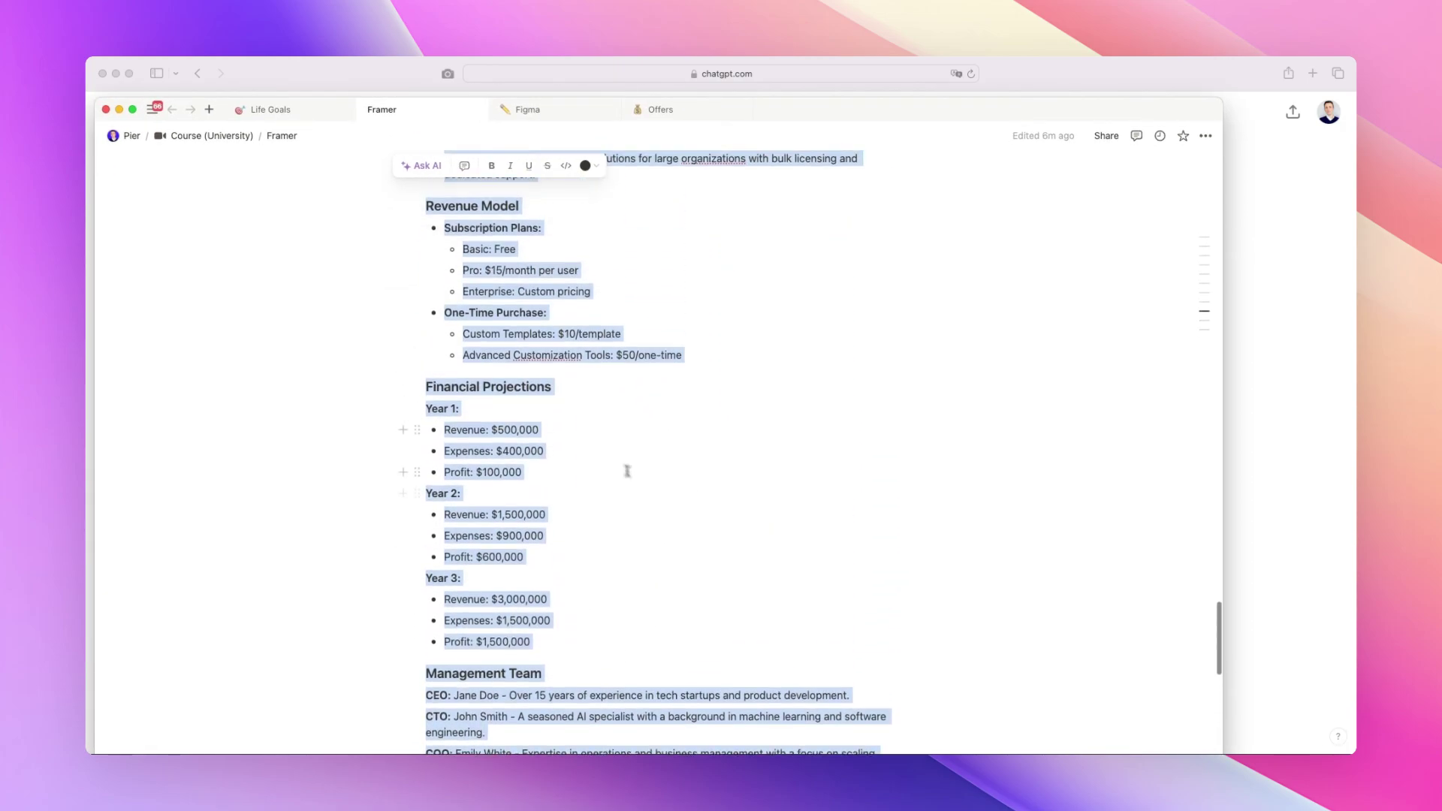
scroll(733, 437, up, 4)
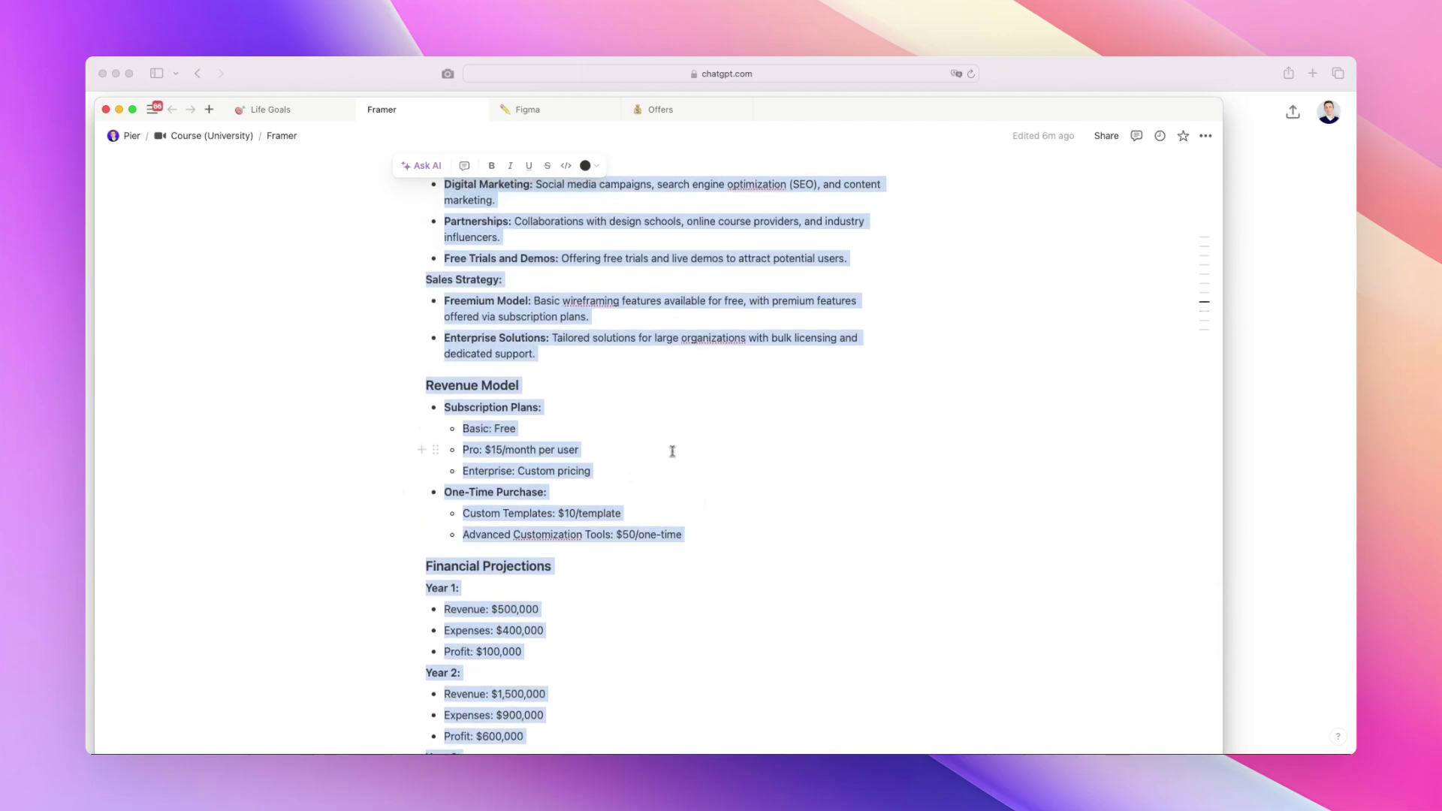
scroll(664, 432, up, 6)
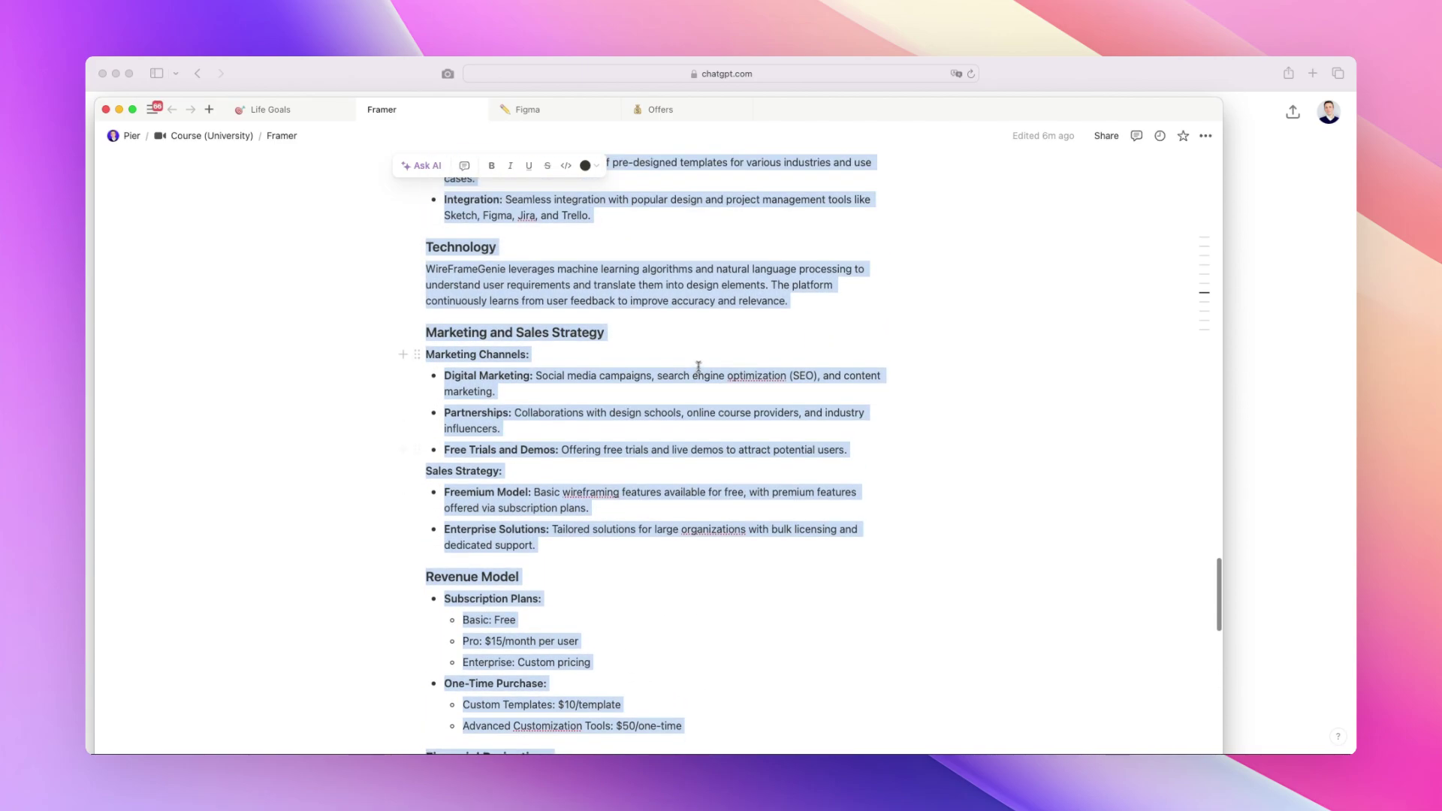
click(704, 378)
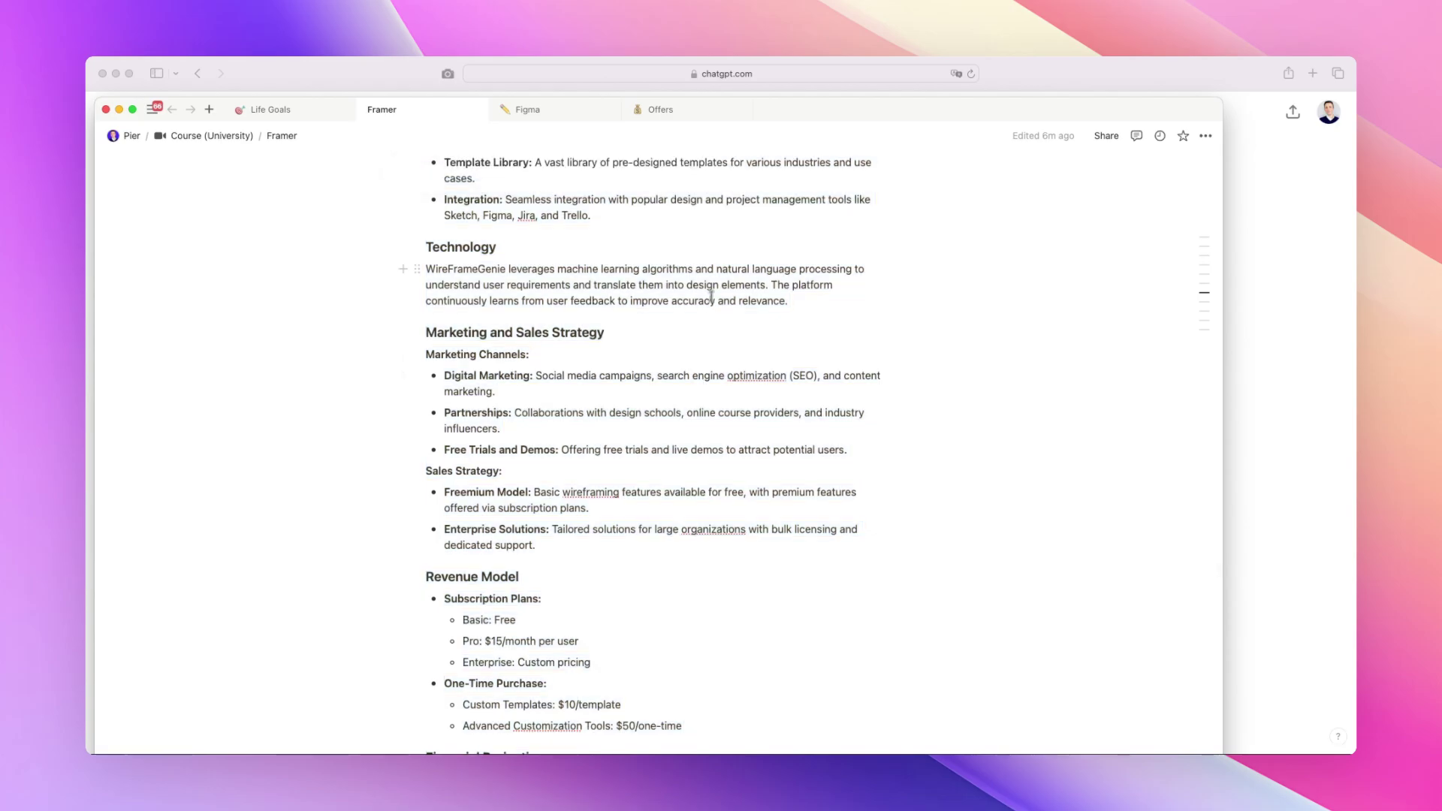
scroll(724, 270, up, 5)
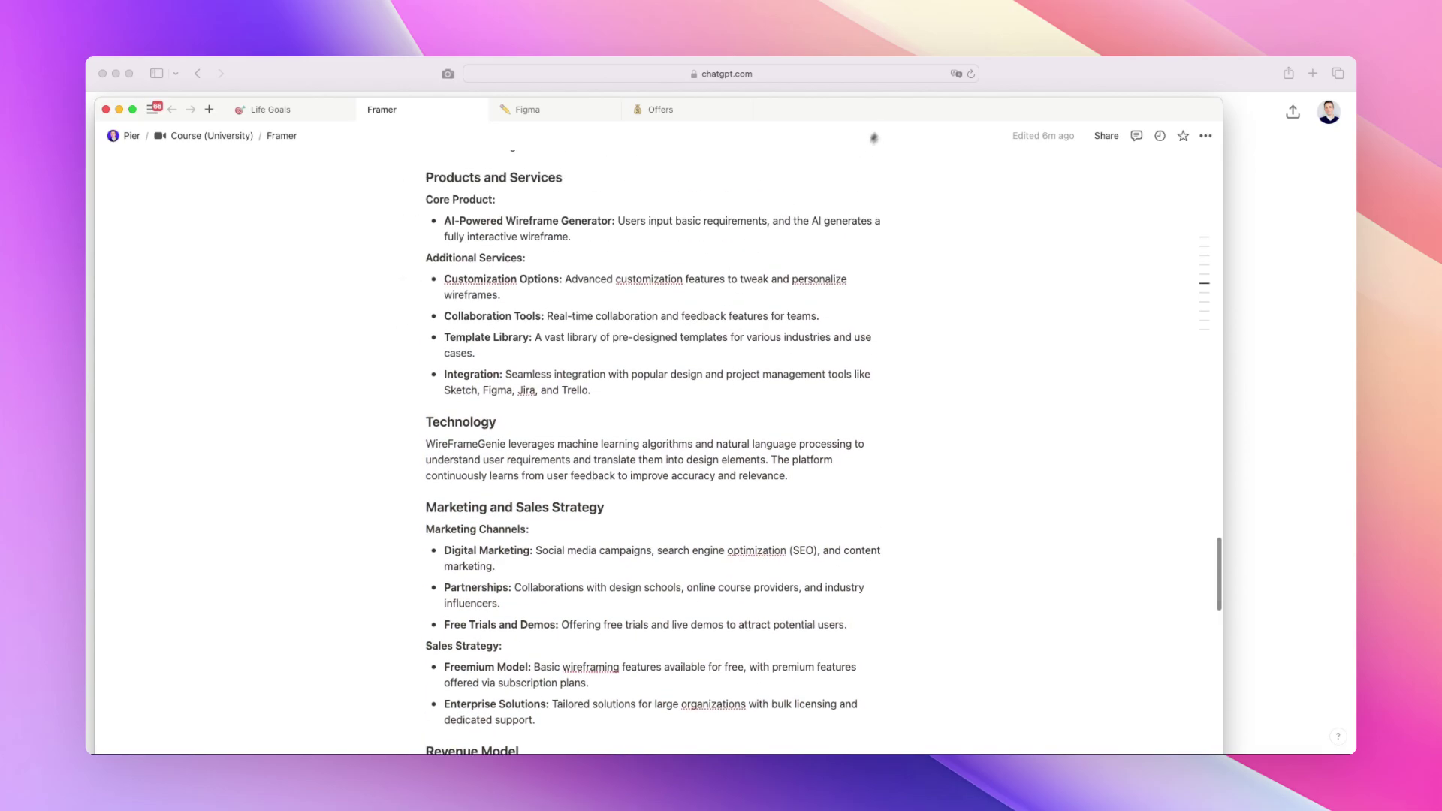
Step: Minimize Notion and scroll down to the Footer of ChatGPT's wireframe reply
key(super+m)
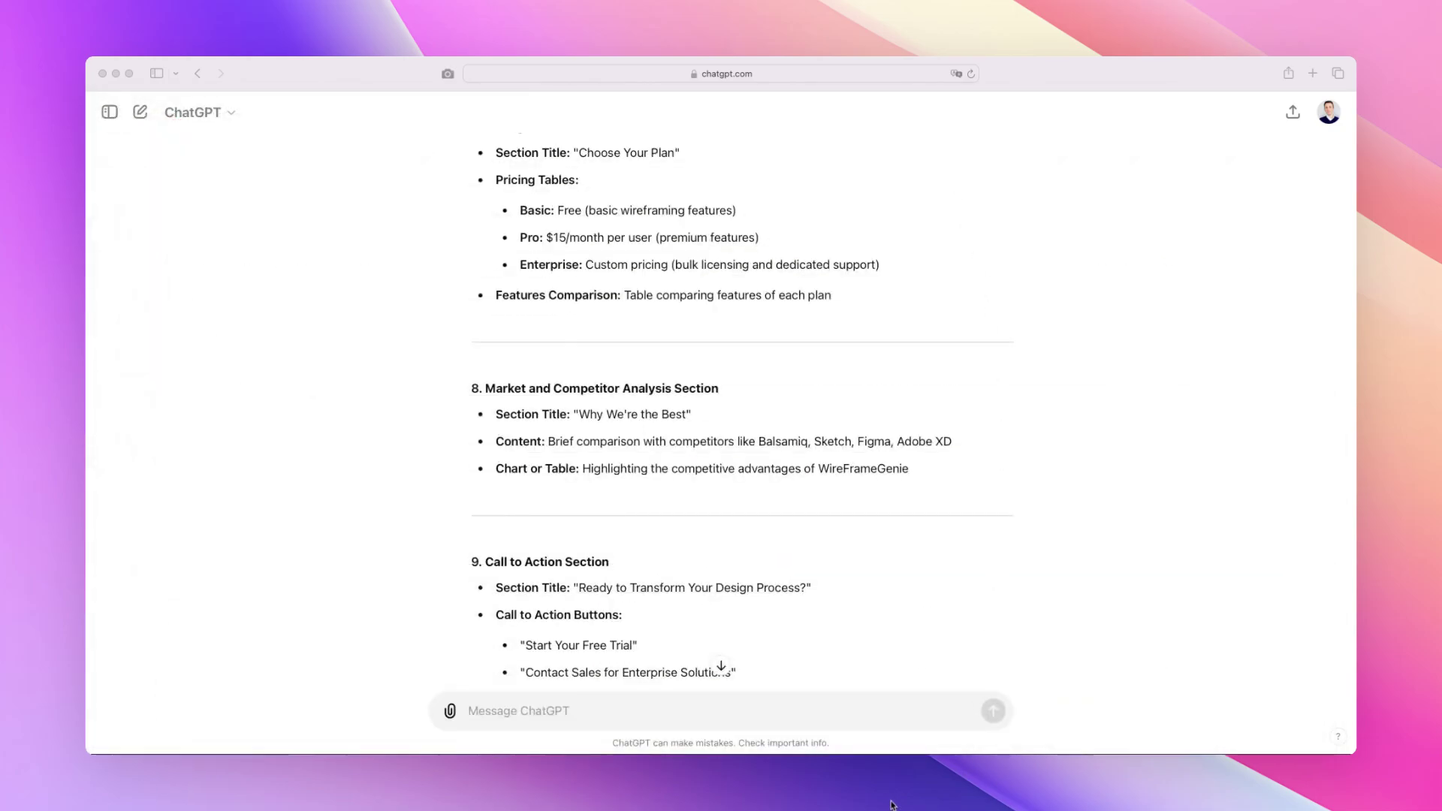
scroll(907, 399, down, 2)
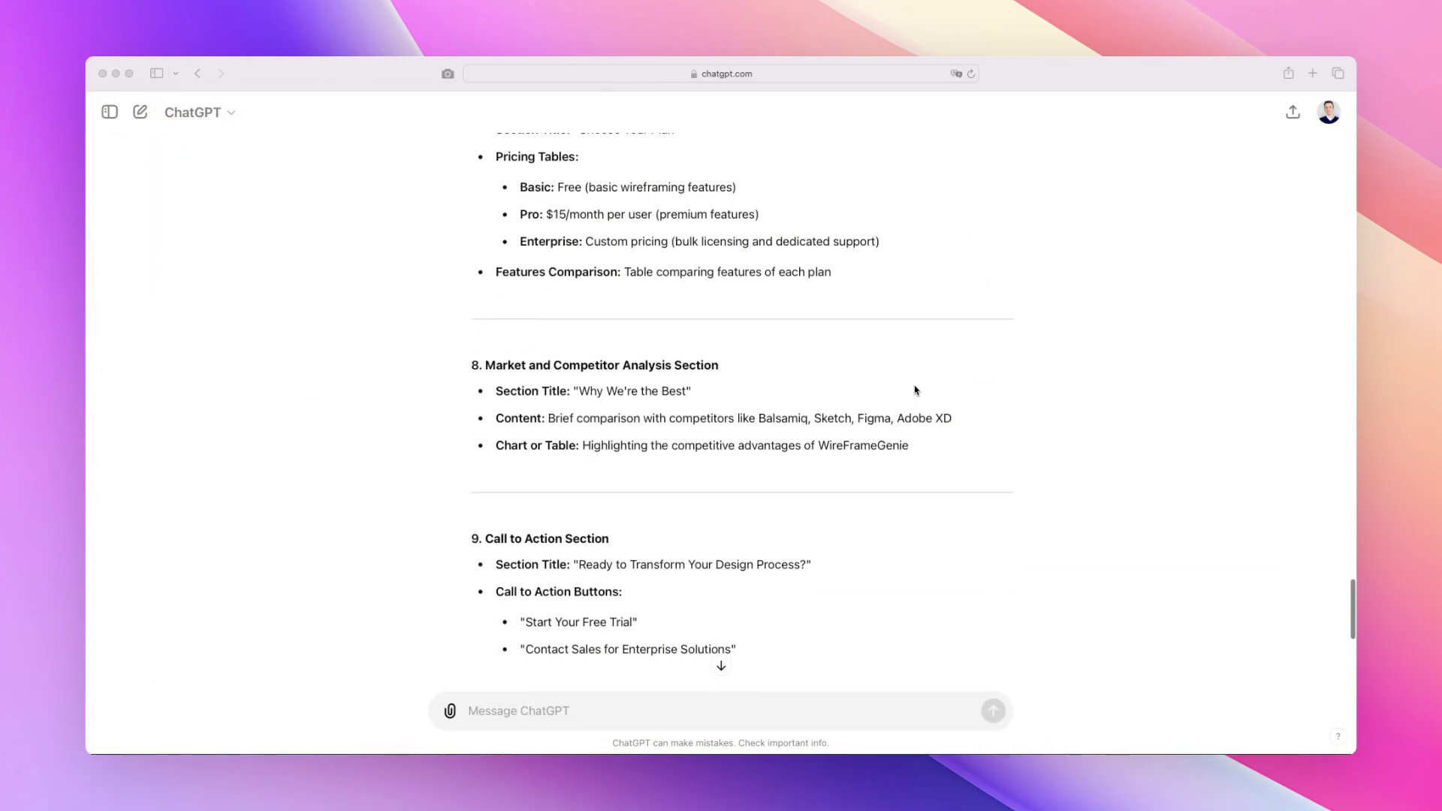
scroll(965, 378, down, 8)
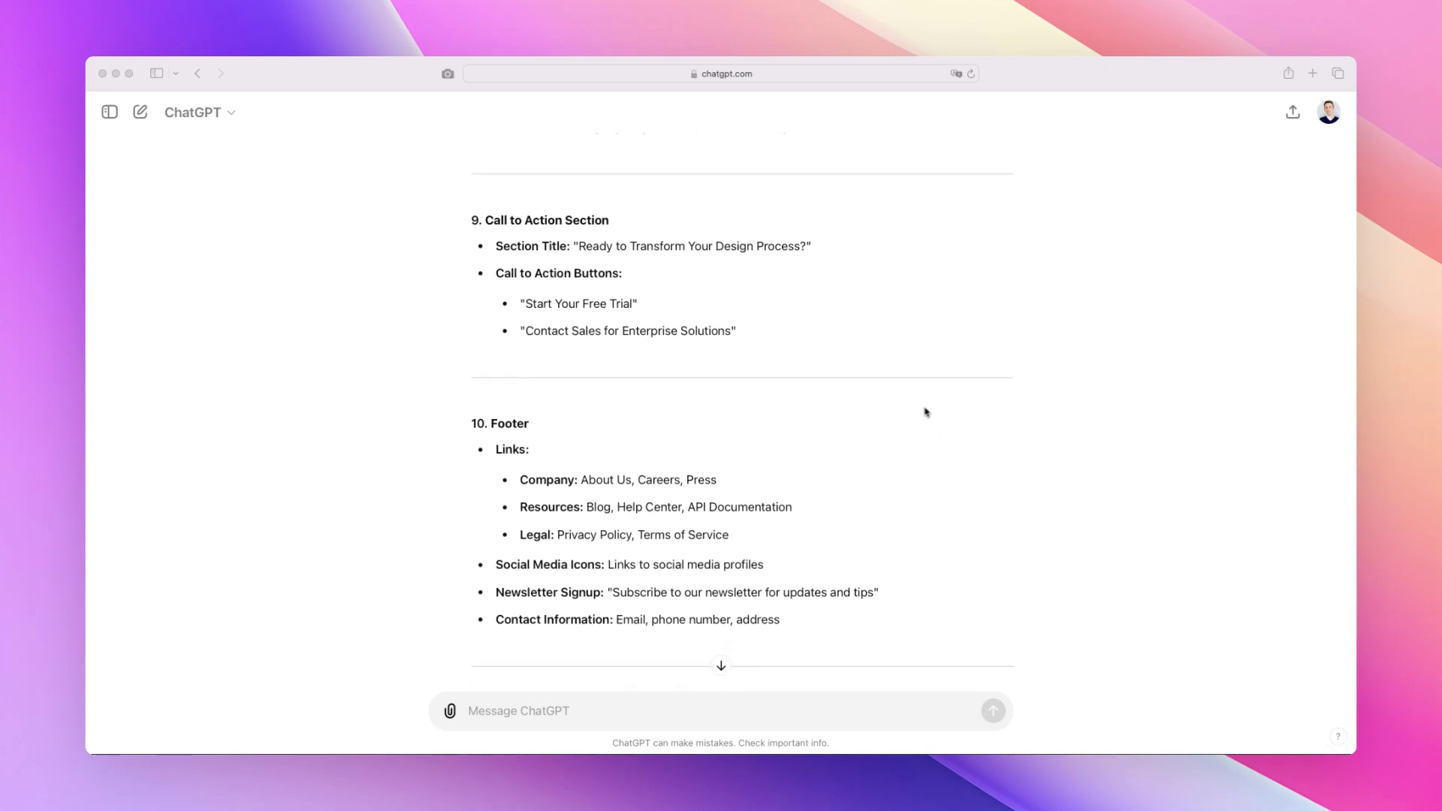
scroll(939, 402, down, 4)
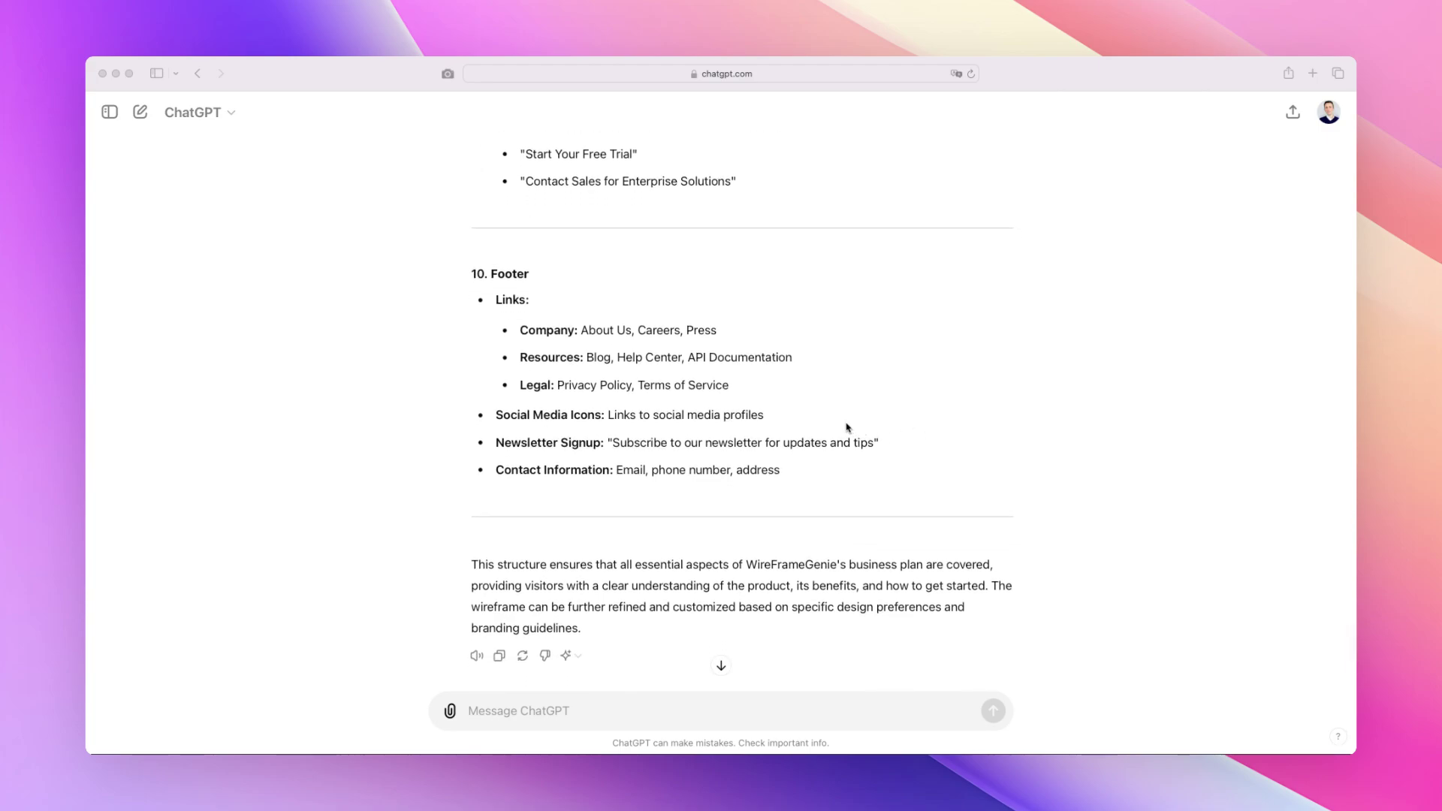
scroll(965, 375, down, 1)
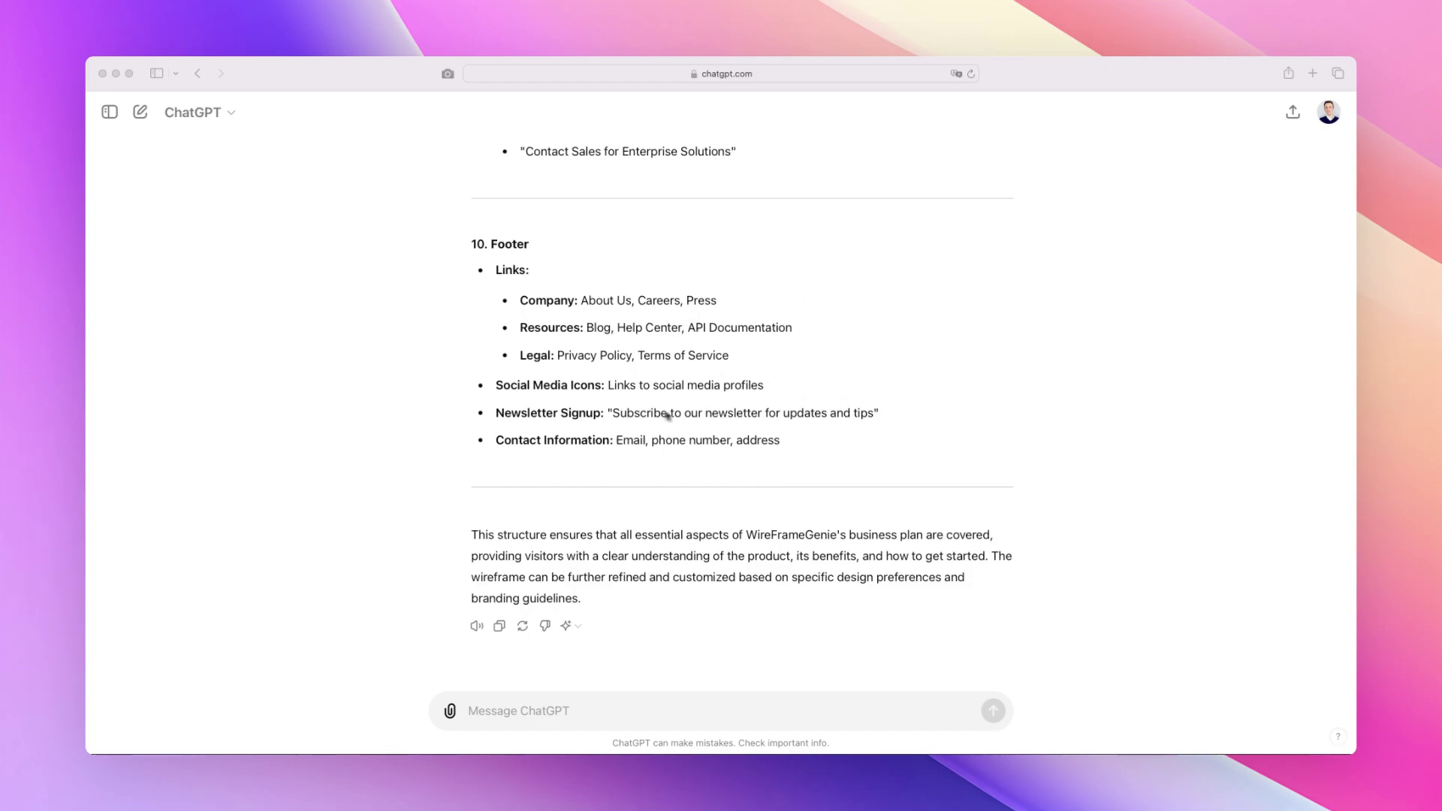
Step: Scroll back up through the sections to the WireFrameGenie Landing Page Wireframe title
scroll(644, 411, up, 5)
scroll(643, 412, up, 1)
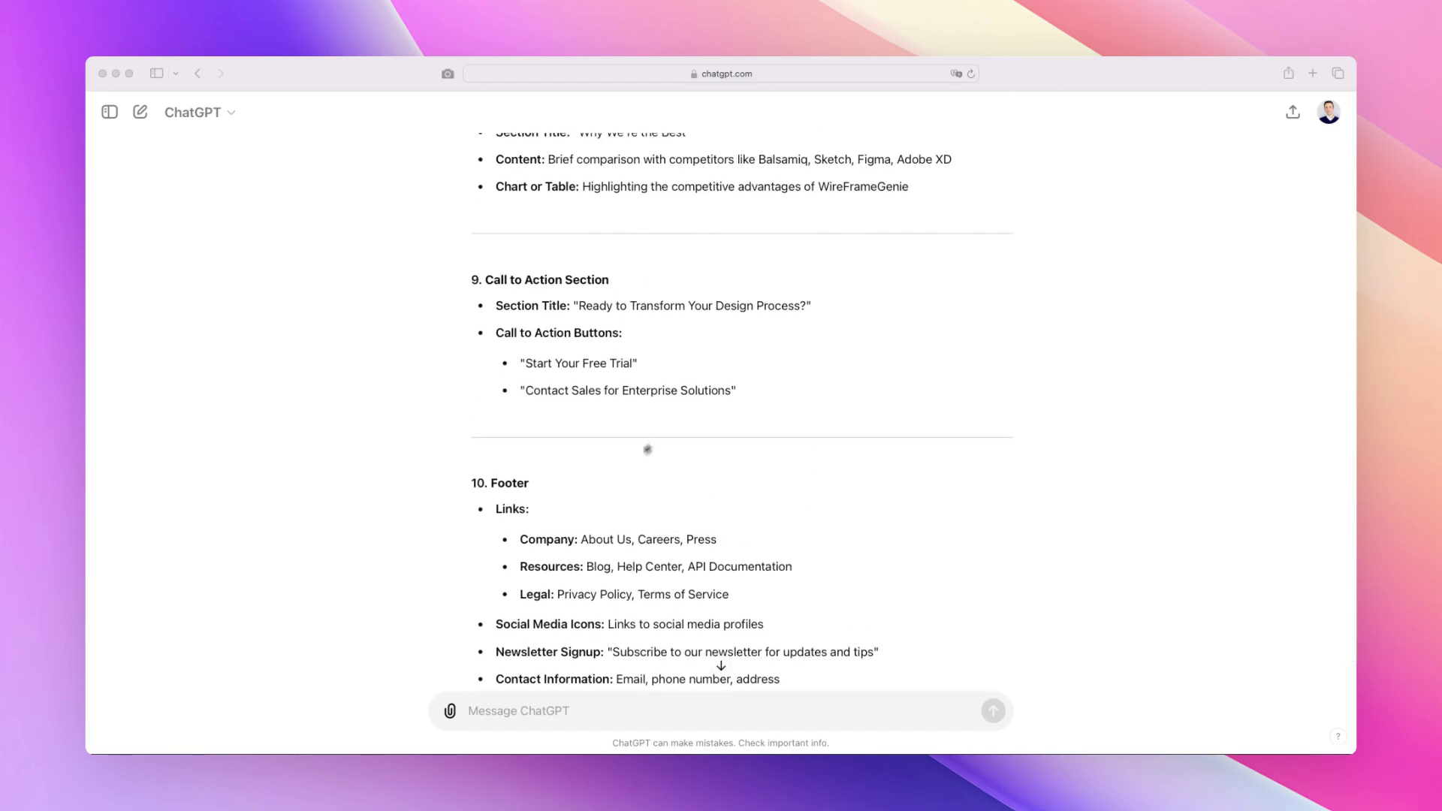
scroll(558, 470, up, 7)
scroll(558, 470, up, 2)
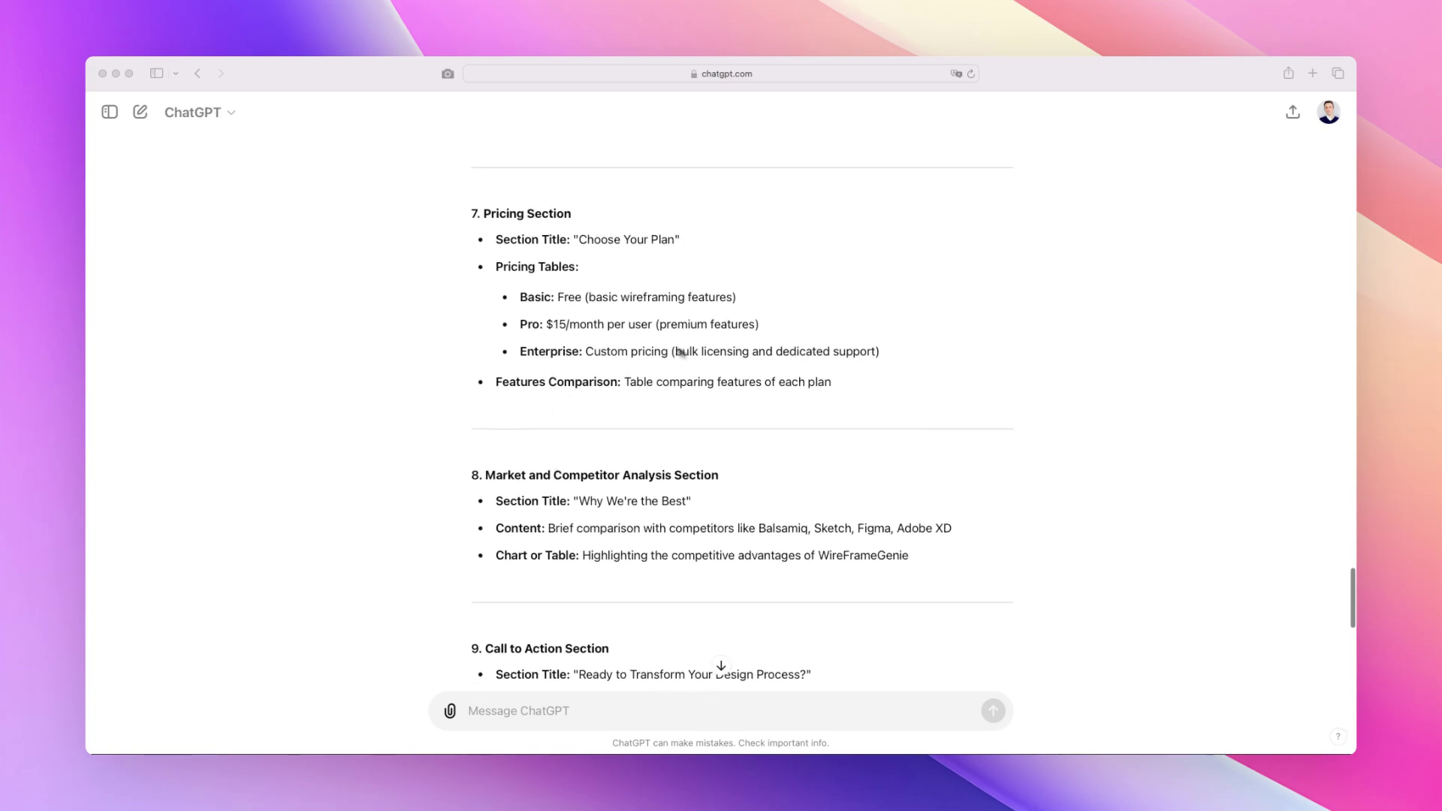
scroll(686, 354, up, 5)
scroll(605, 377, up, 4)
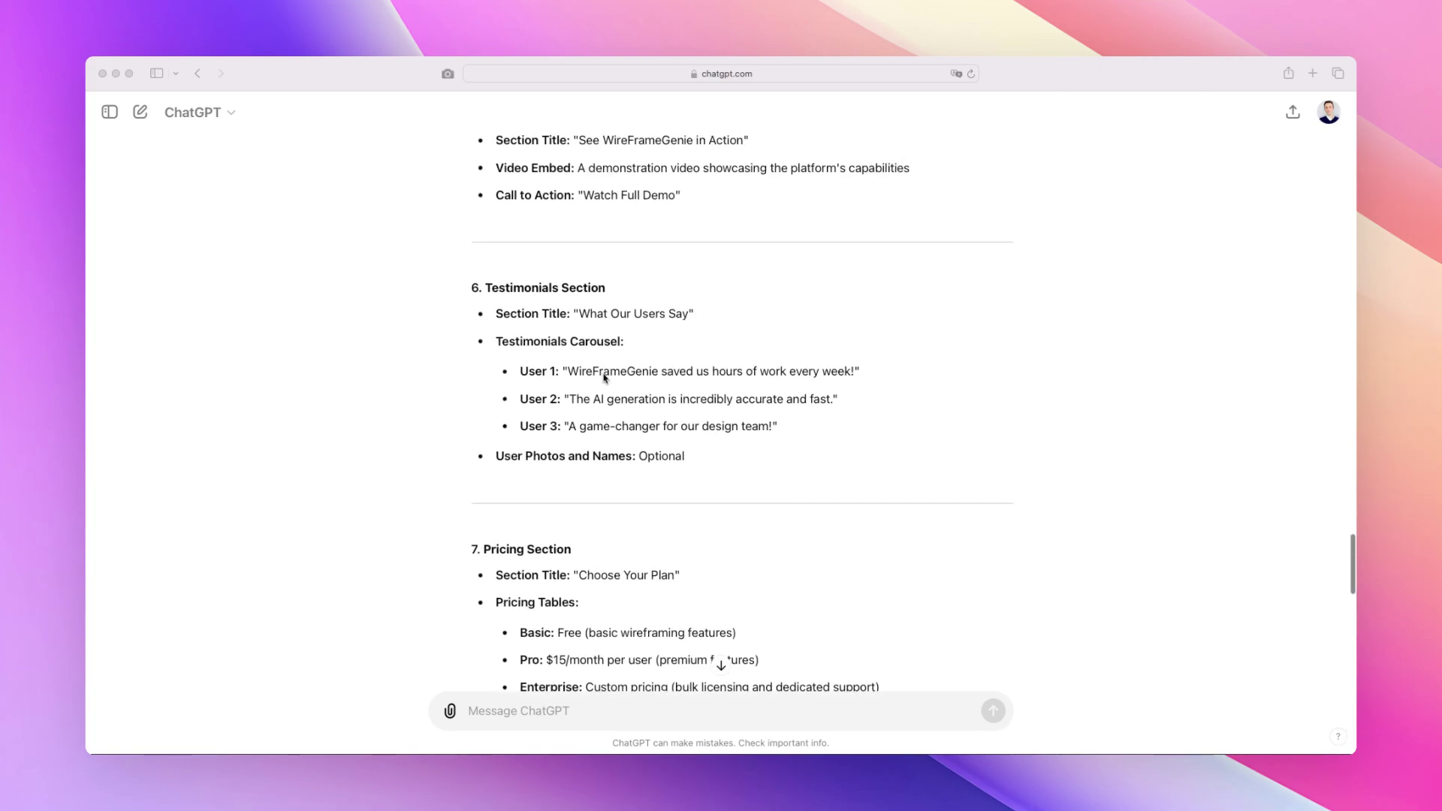
scroll(604, 378, up, 2)
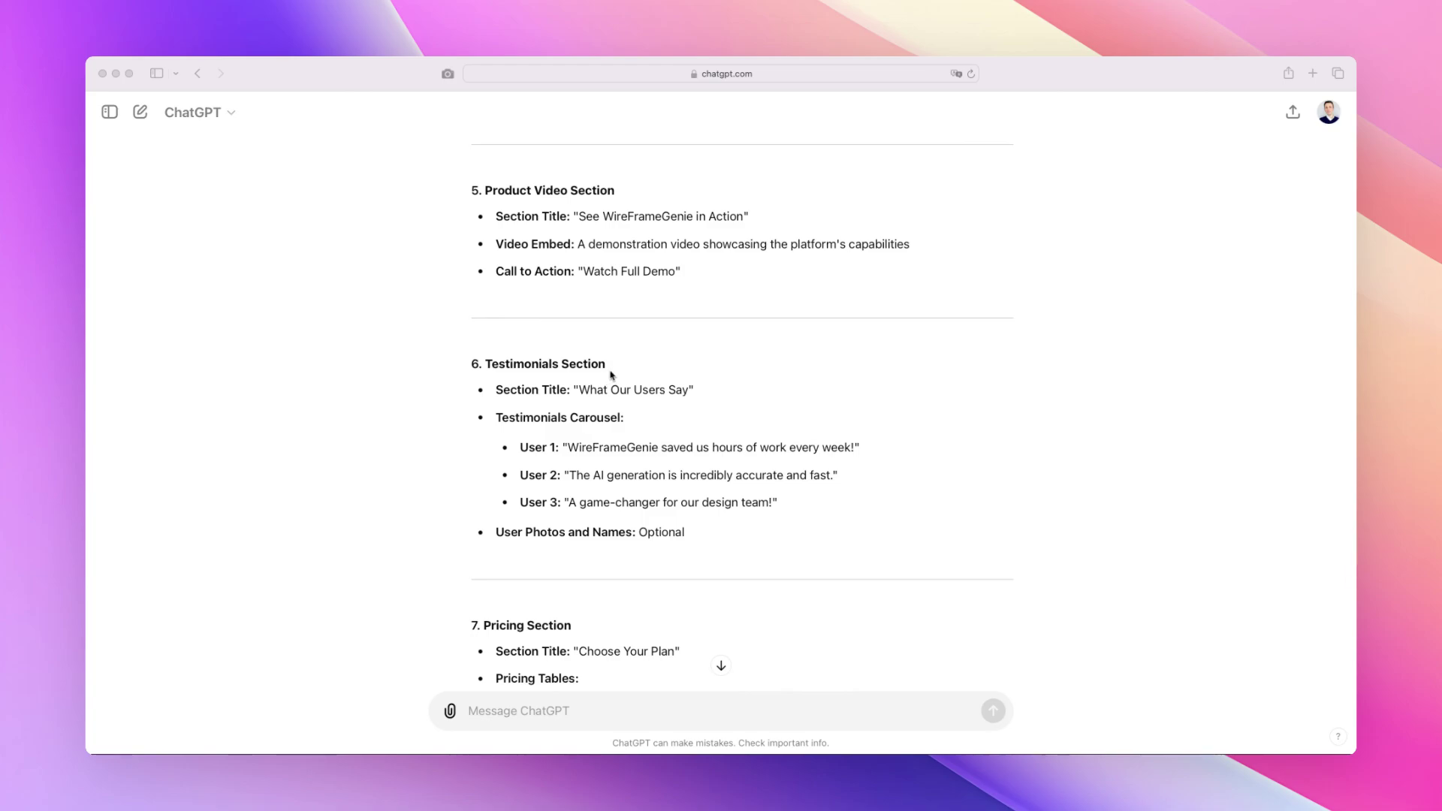
scroll(612, 374, up, 4)
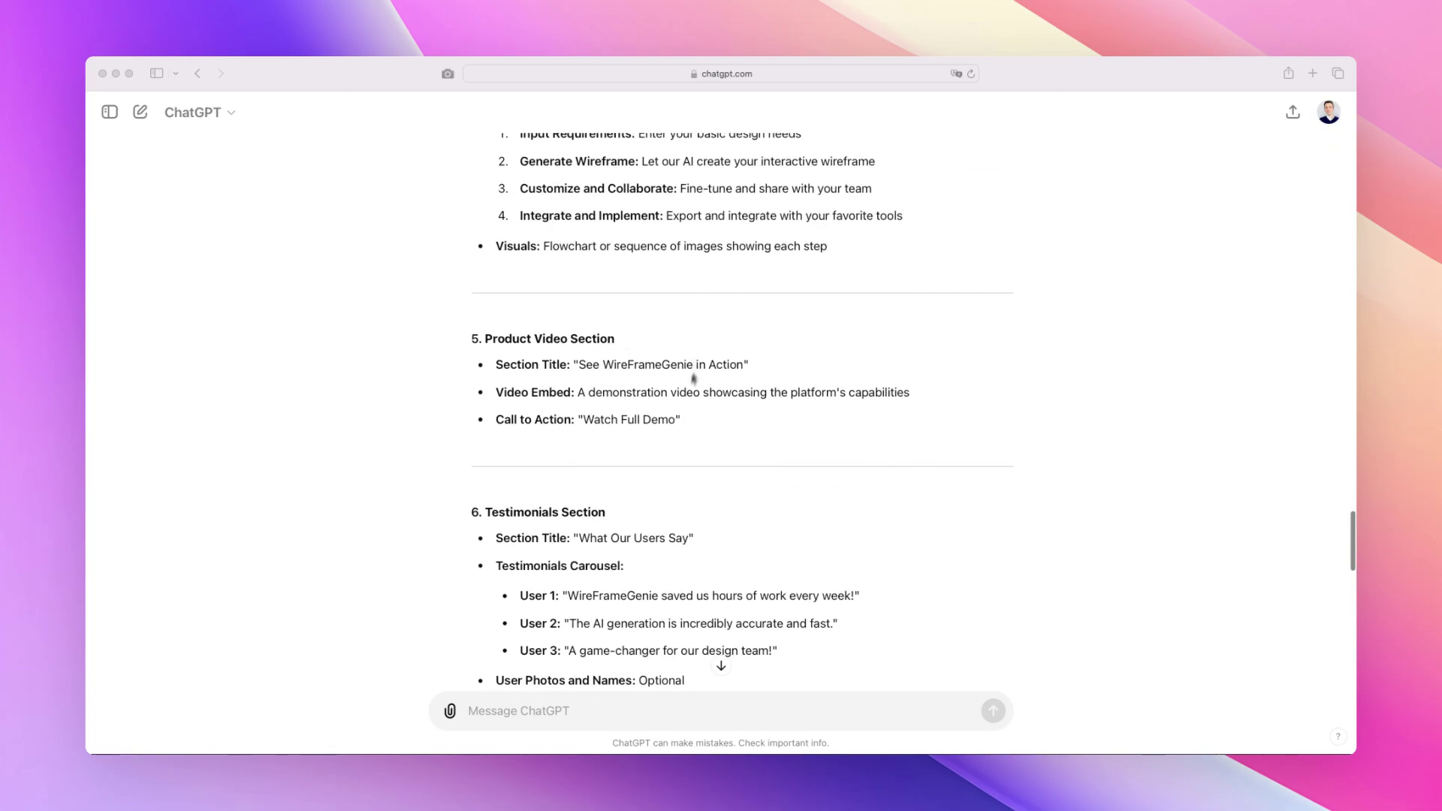
scroll(630, 399, up, 2)
scroll(630, 400, up, 2)
scroll(670, 400, up, 3)
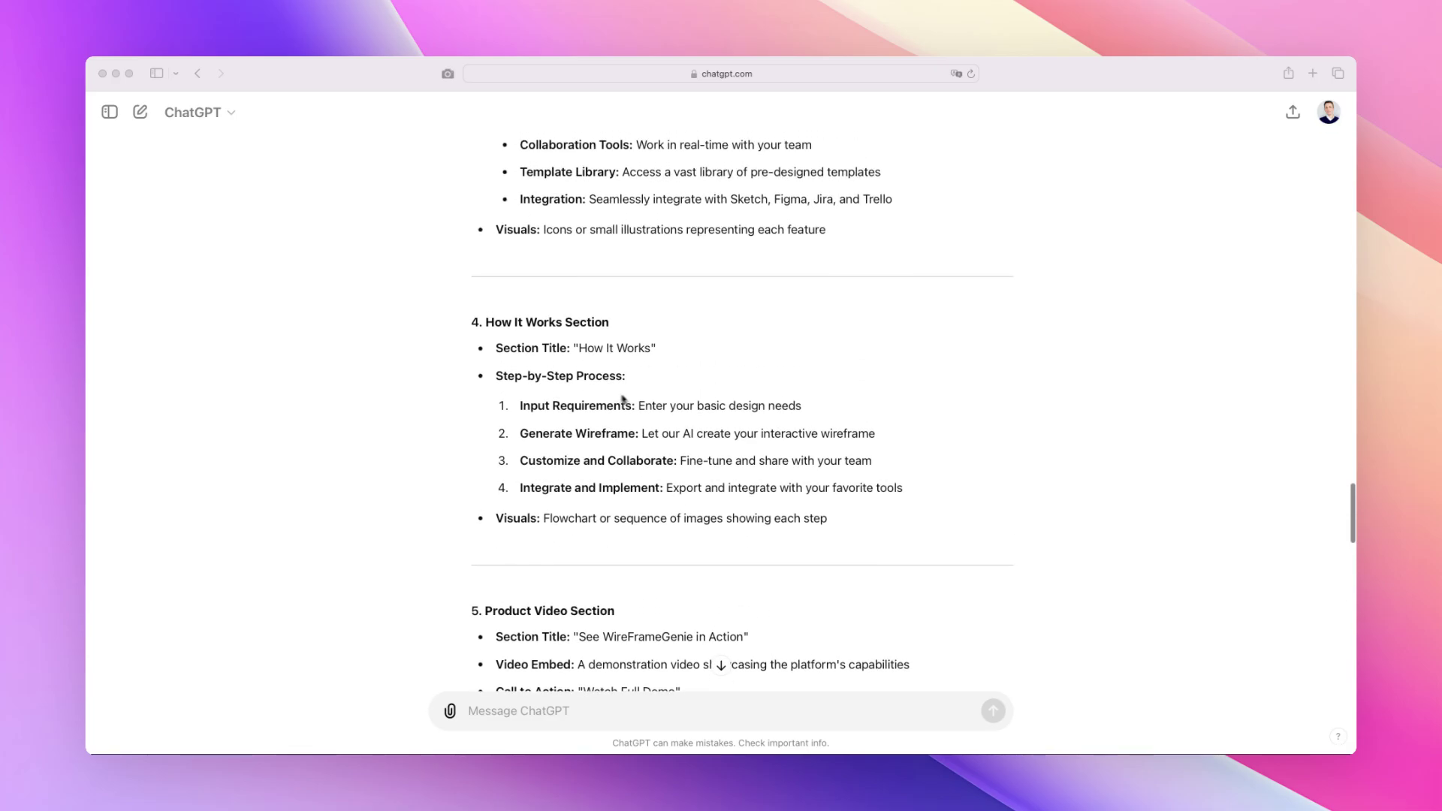
scroll(696, 389, up, 3)
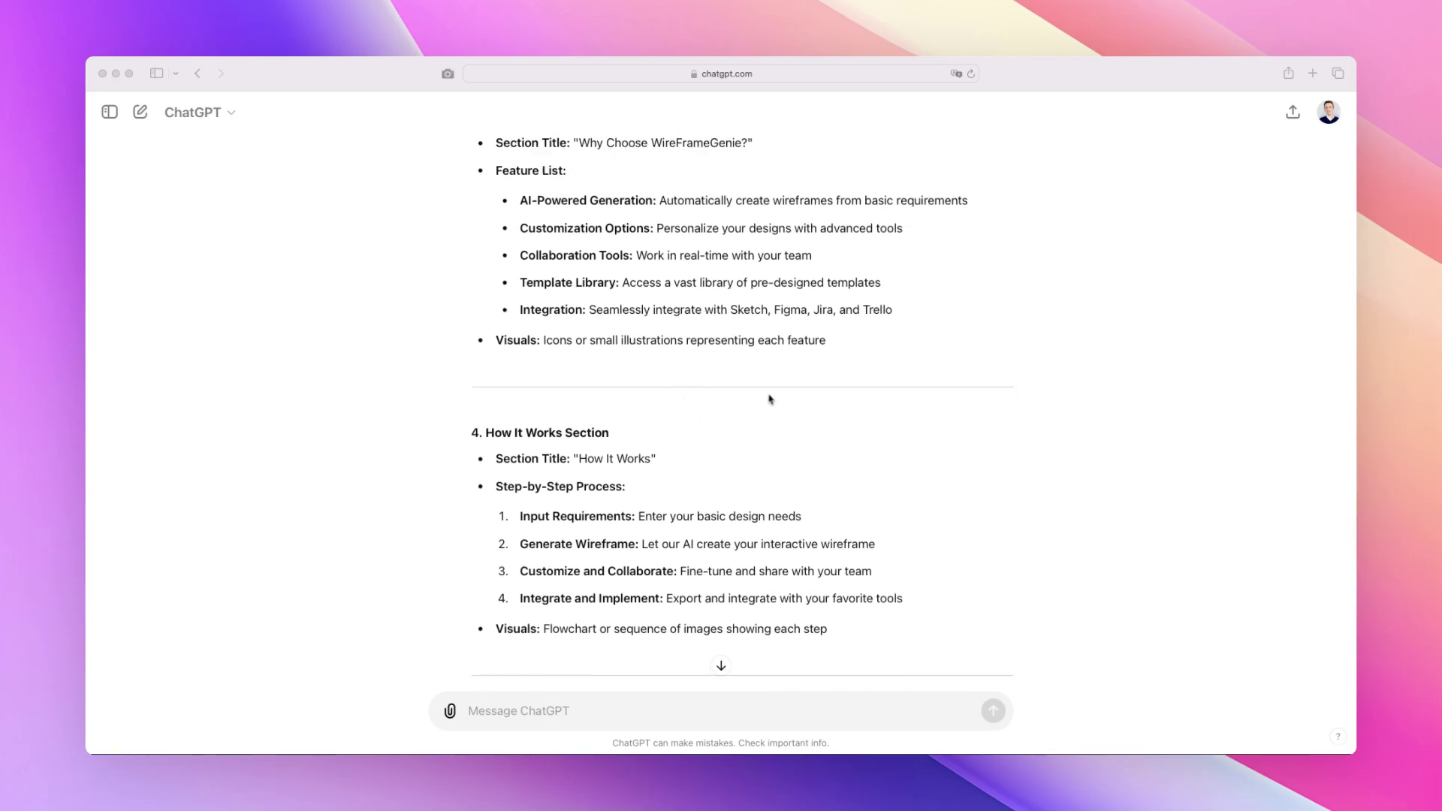
scroll(777, 401, down, 1)
scroll(777, 401, up, 5)
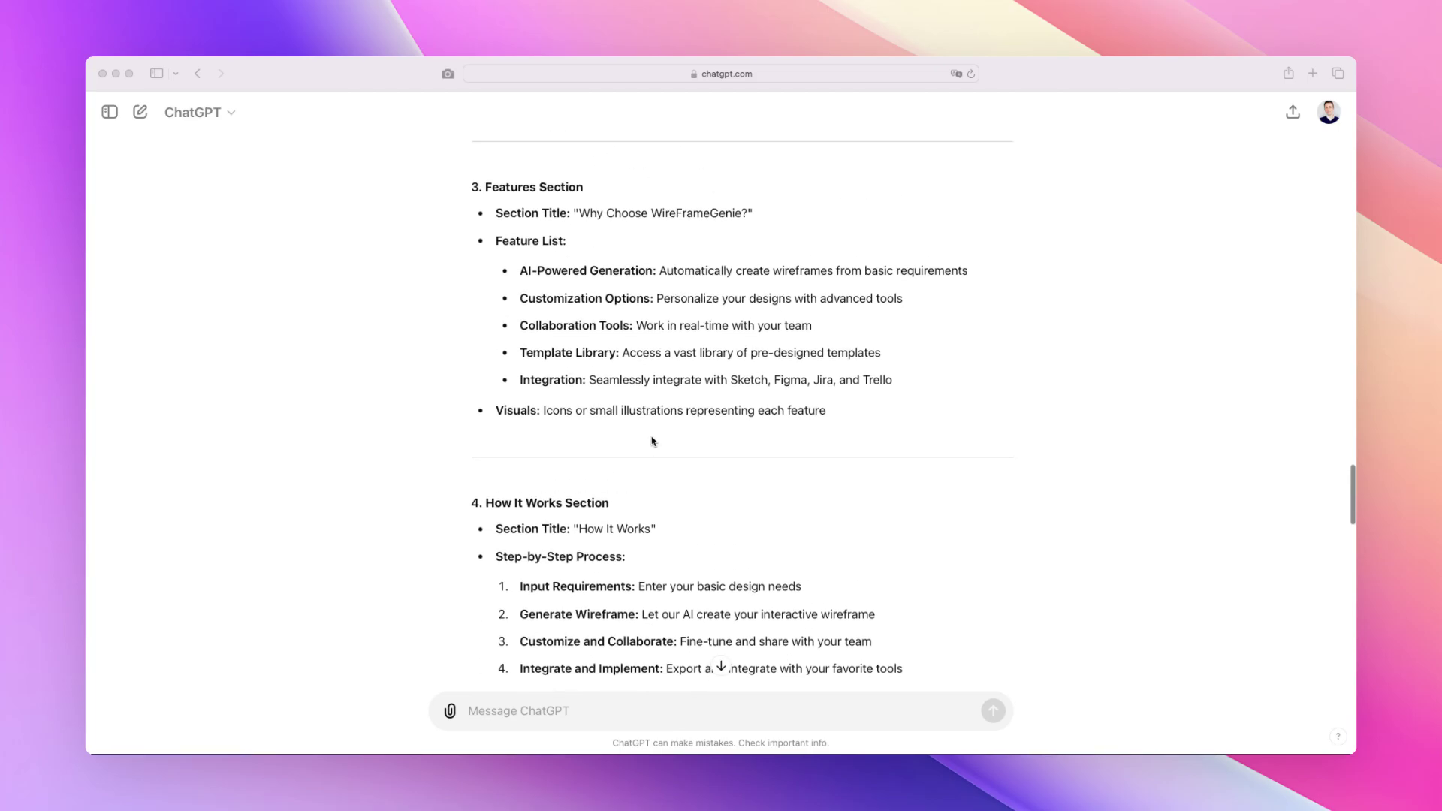
scroll(708, 400, up, 4)
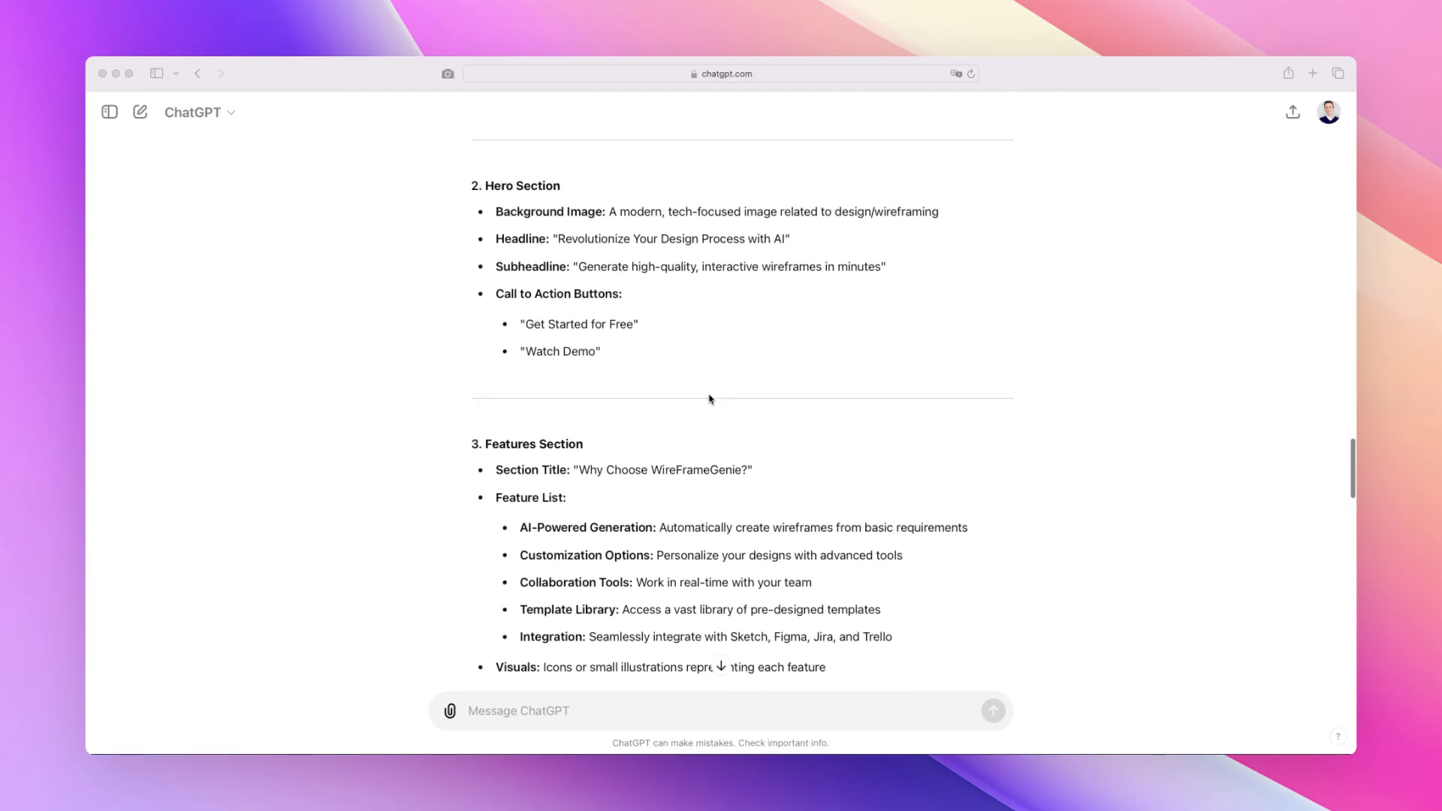
scroll(720, 427, up, 3)
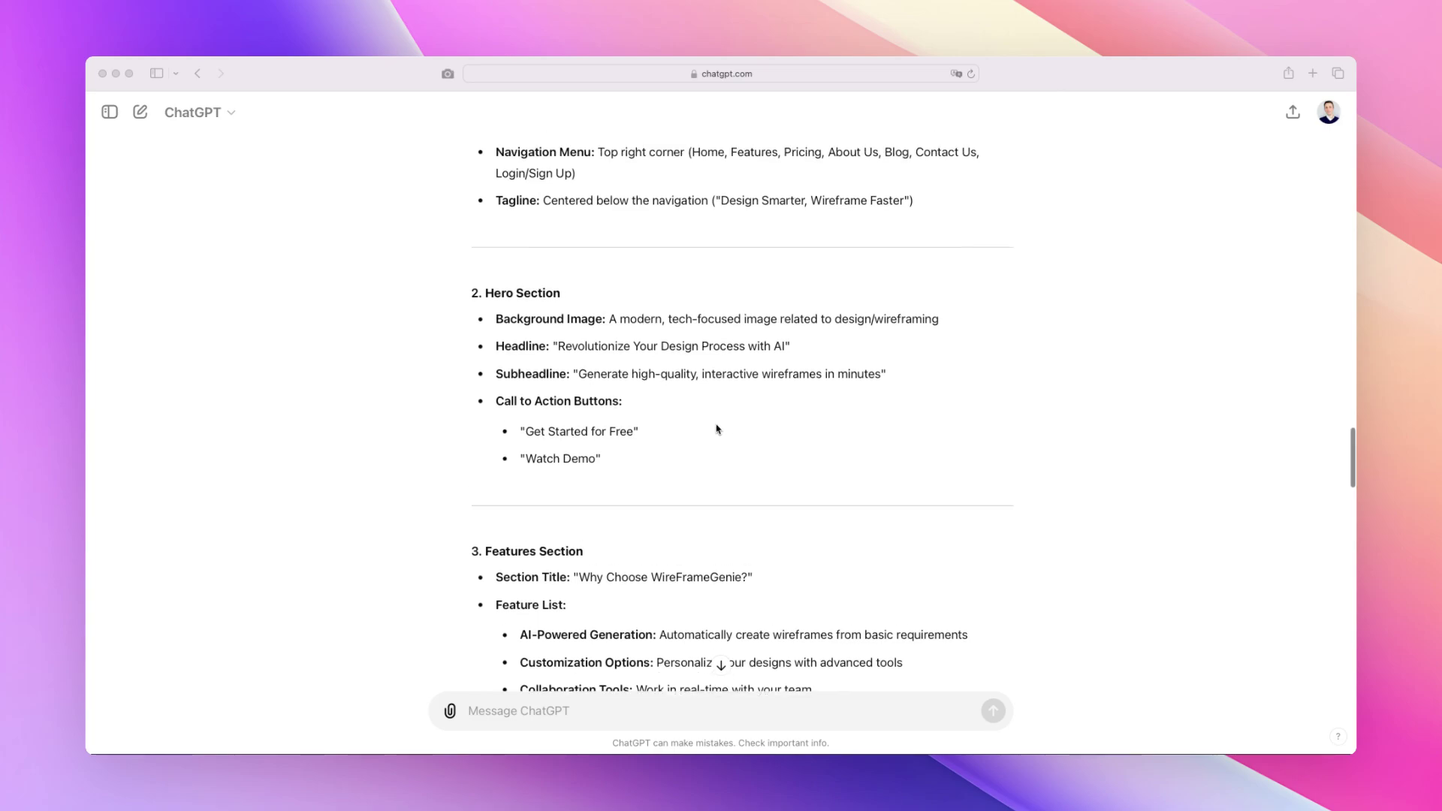
scroll(688, 385, up, 3)
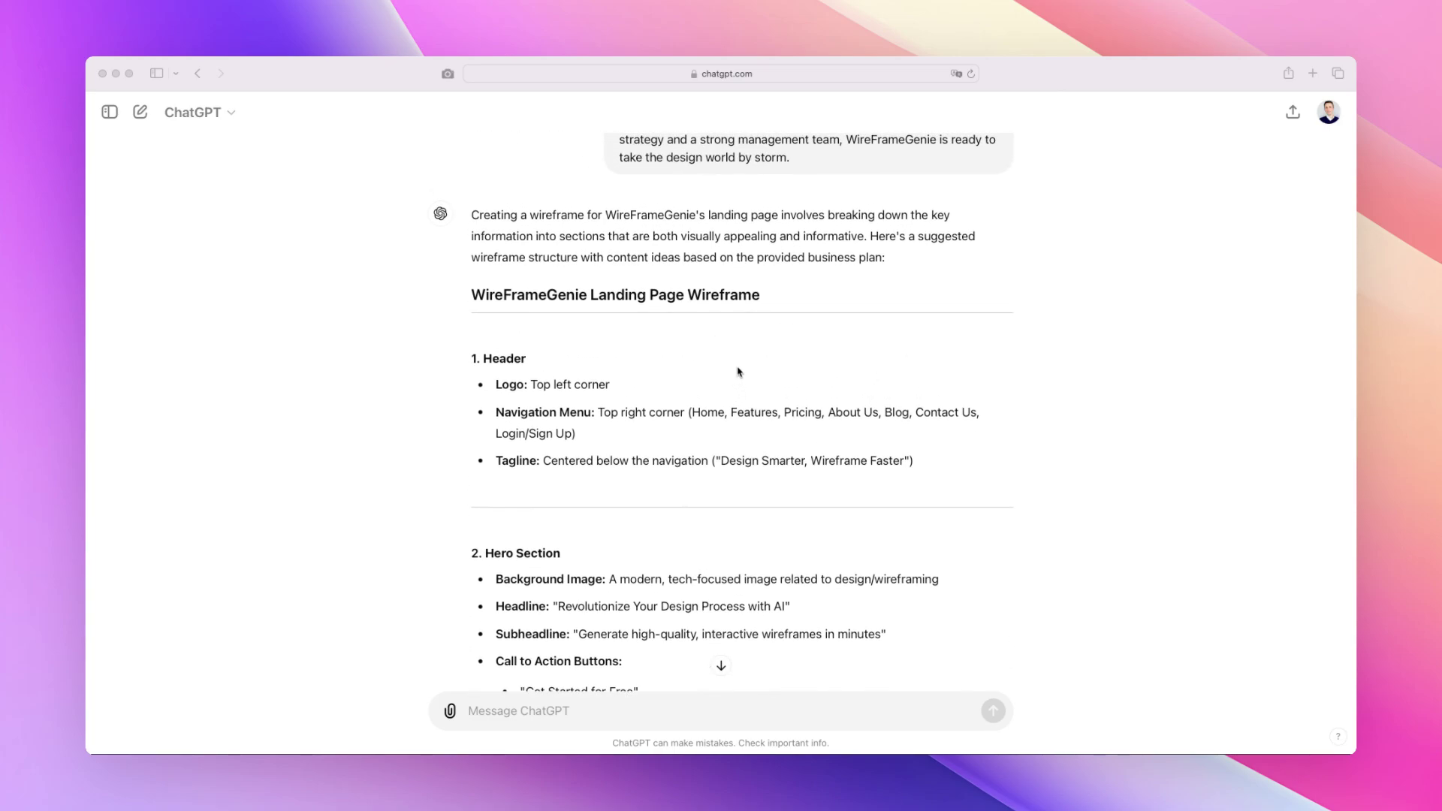
scroll(754, 367, down, 2)
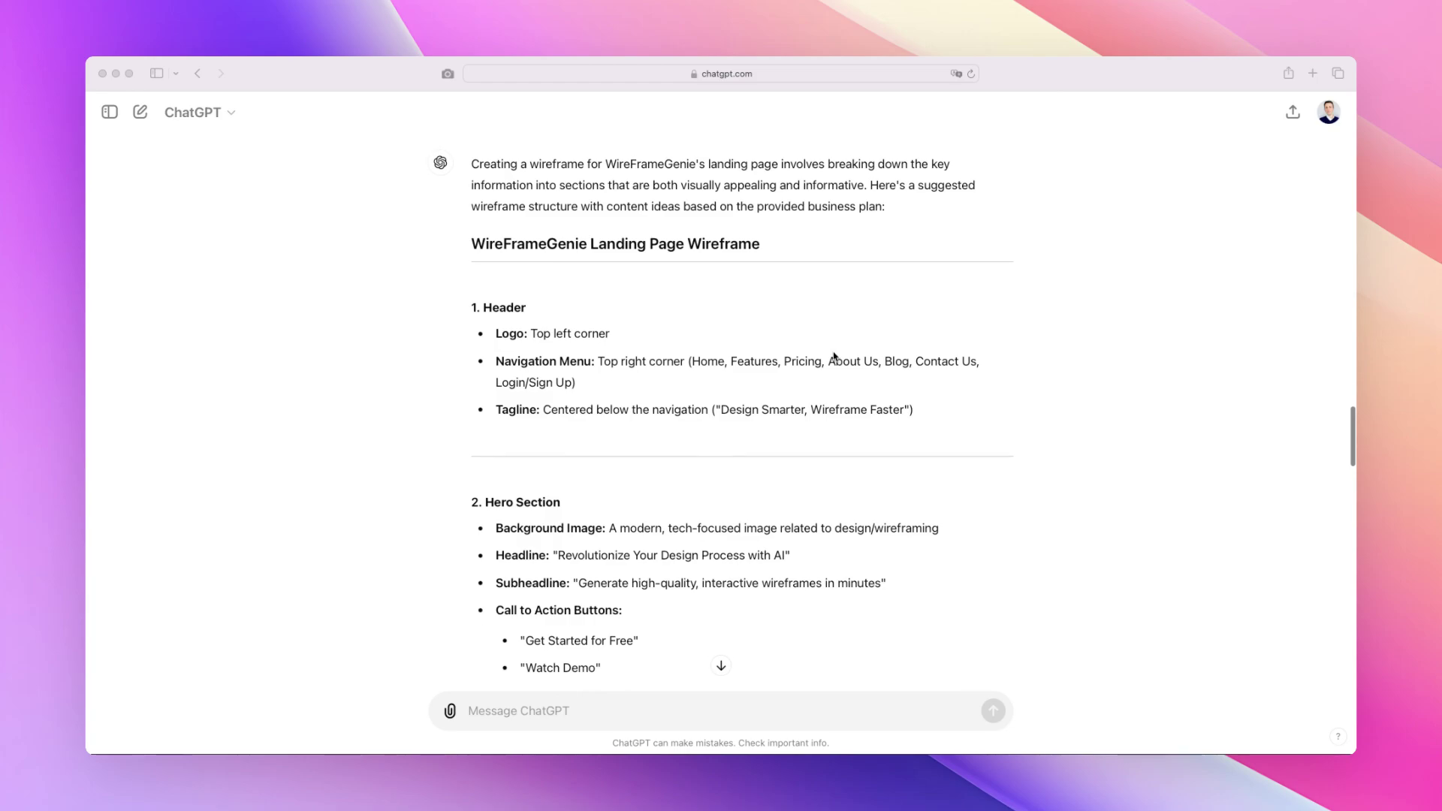
scroll(834, 355, up, 1)
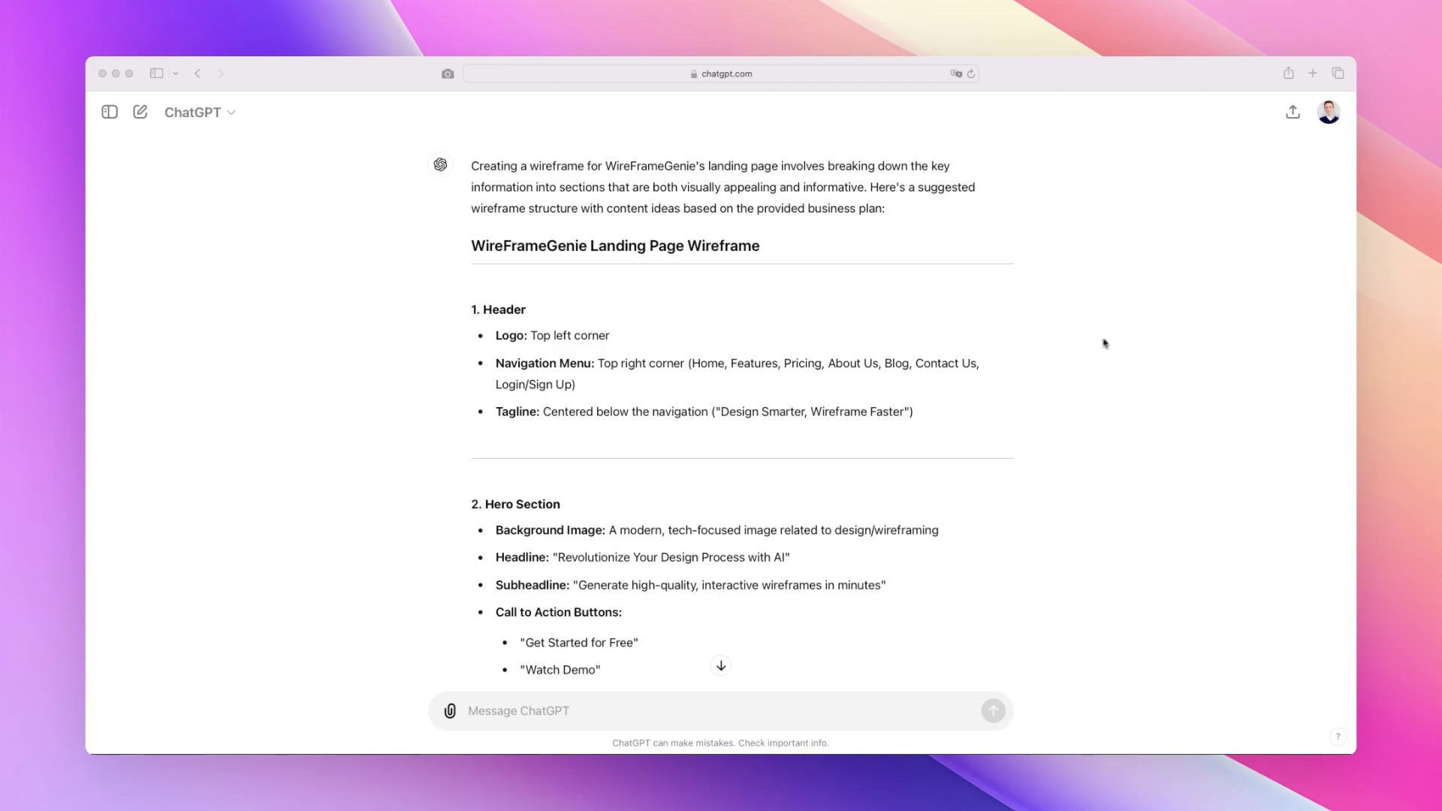
scroll(1112, 342, down, 1)
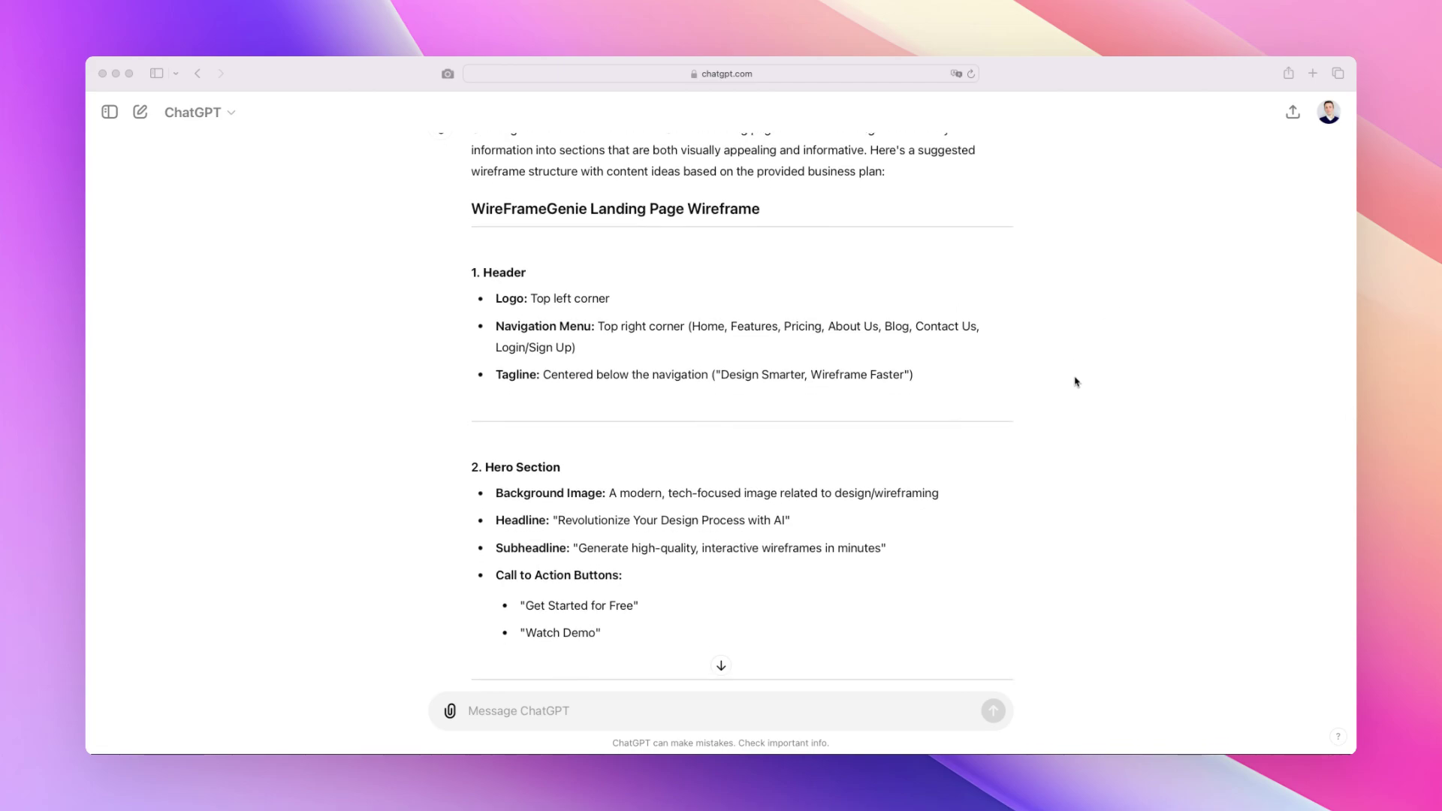
scroll(1076, 381, down, 2)
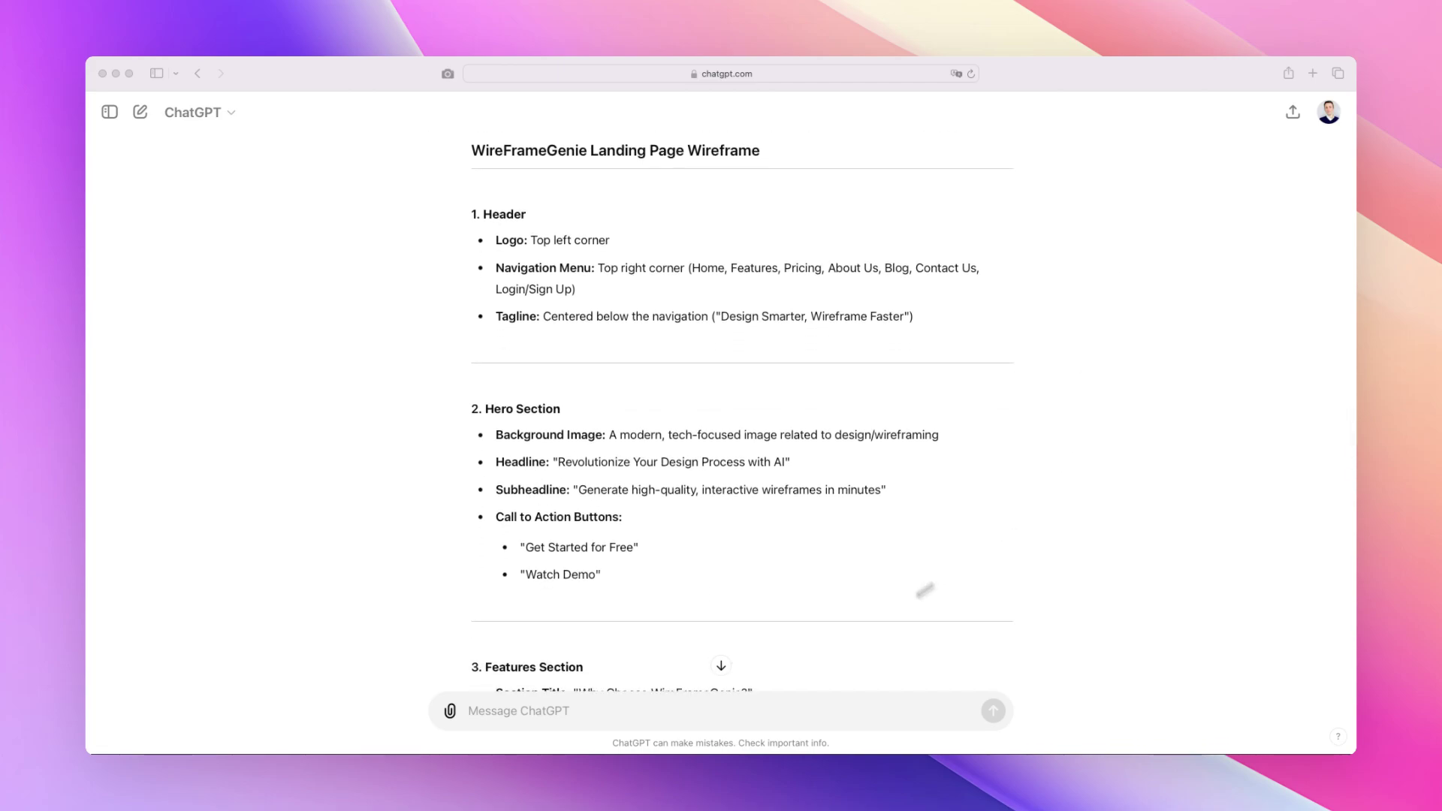